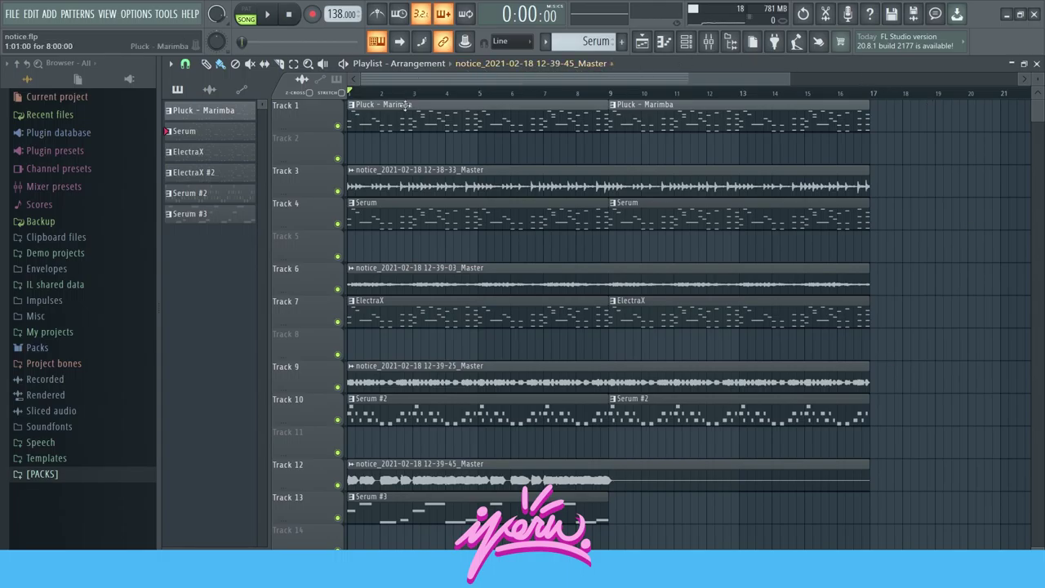
# Audition Track 1's pluck alone, then the Track 3 audio with the Track 4 Serum pattern.
pyautogui.keyDown('ctrl'); pyautogui.click(337, 127); pyautogui.keyUp('ctrl')
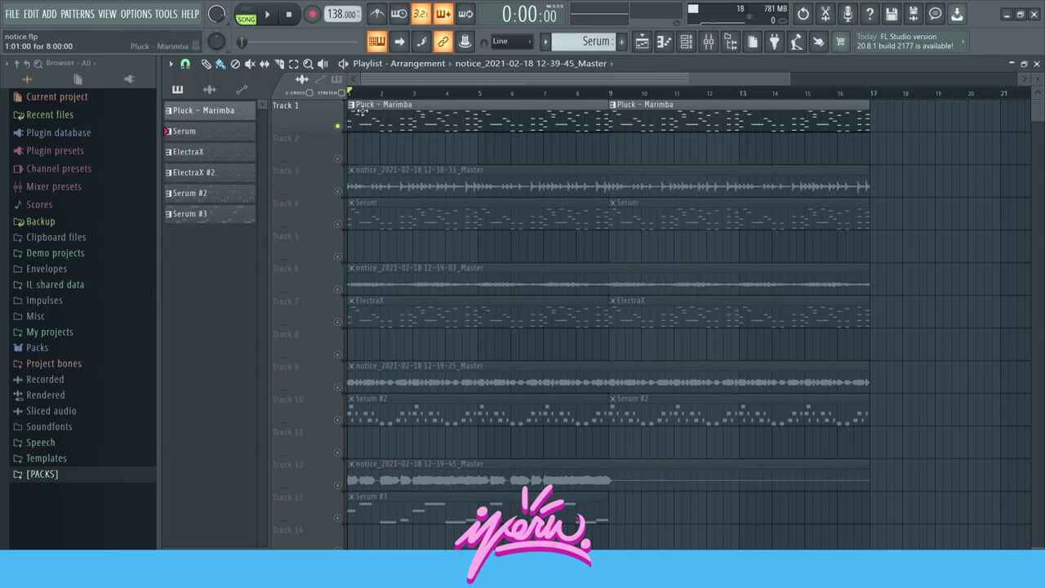
pyautogui.press('space')
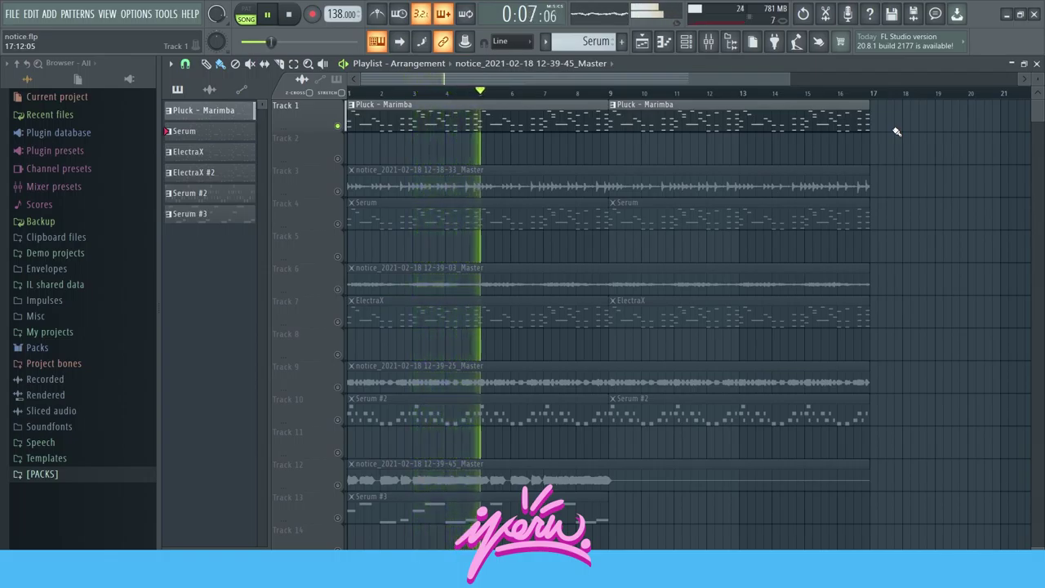
pyautogui.press('space')
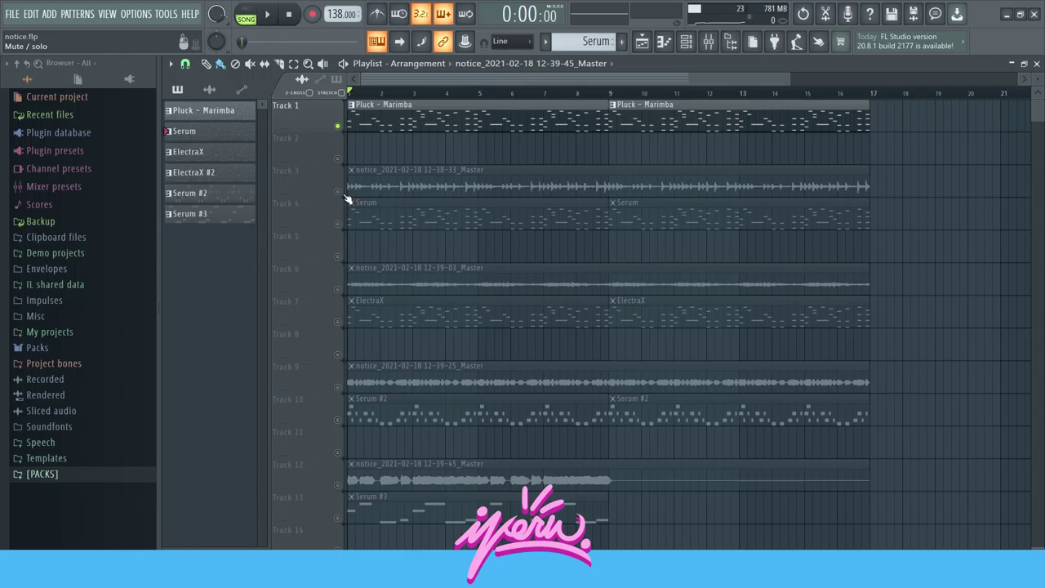
pyautogui.rightClick(343, 194)
pyautogui.click(344, 222)
pyautogui.press('space')
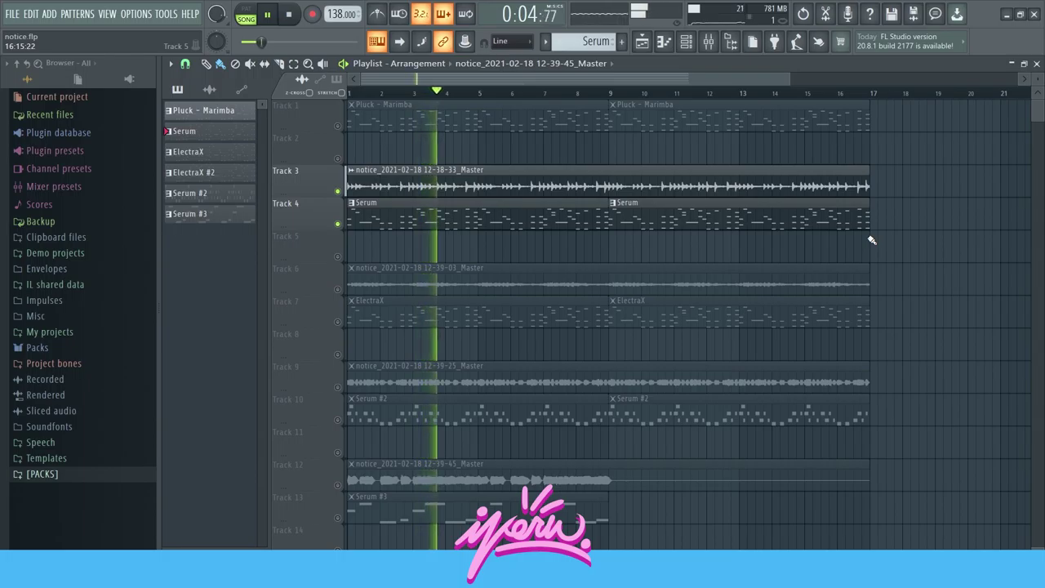
pyautogui.press('space')
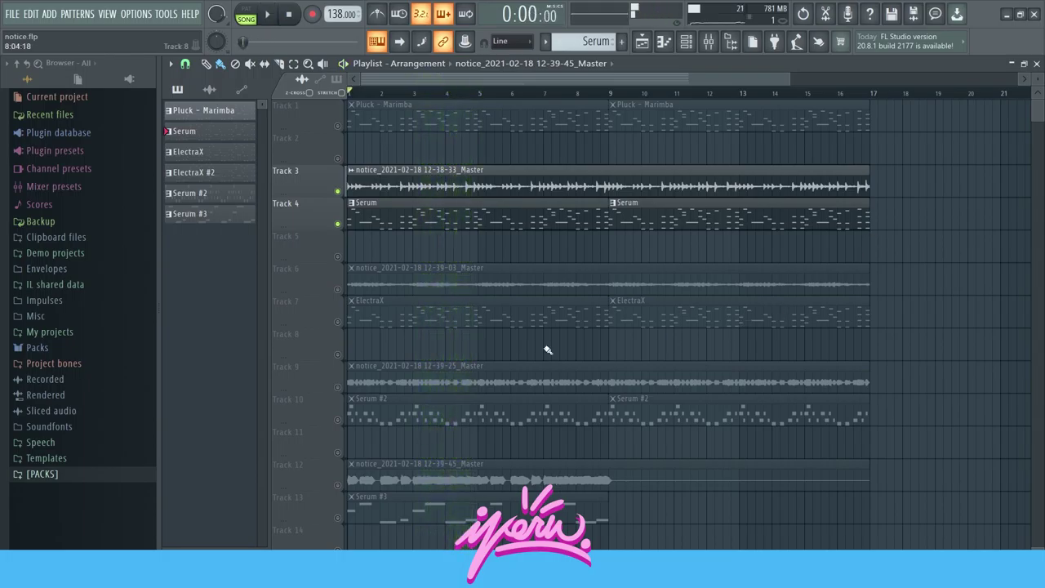
# Audition the ElectraX layer on Tracks 6–7, then the Serum #2 layer on Tracks 9–10.
pyautogui.rightClick(337, 288)
pyautogui.click(337, 321)
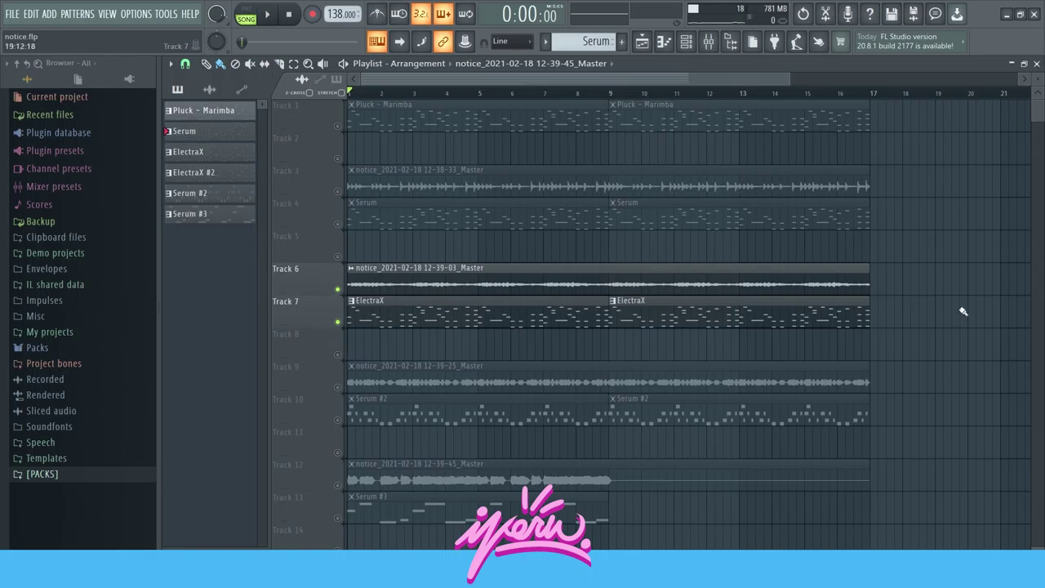
pyautogui.press('space')
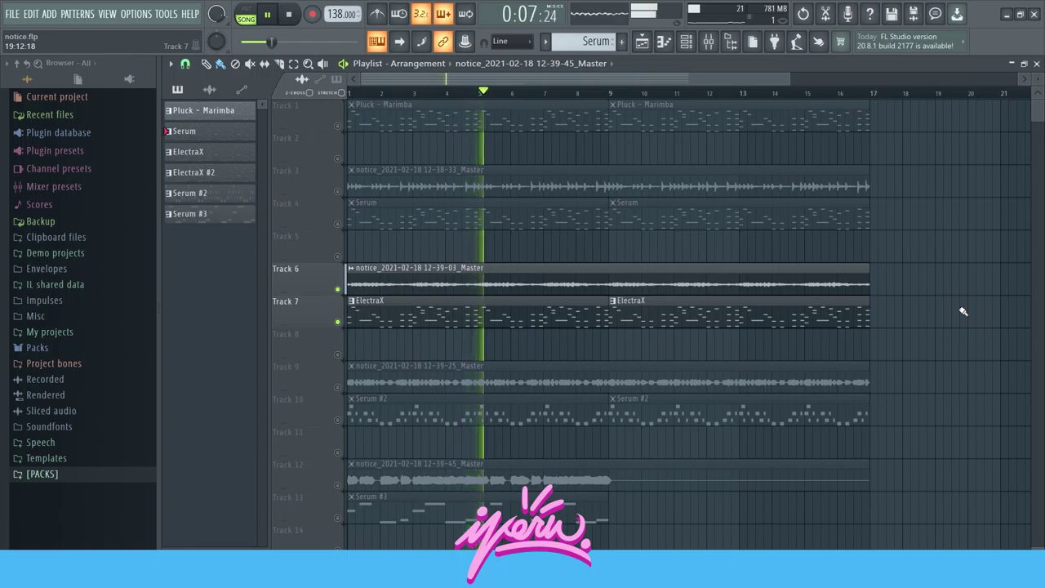
pyautogui.press('space')
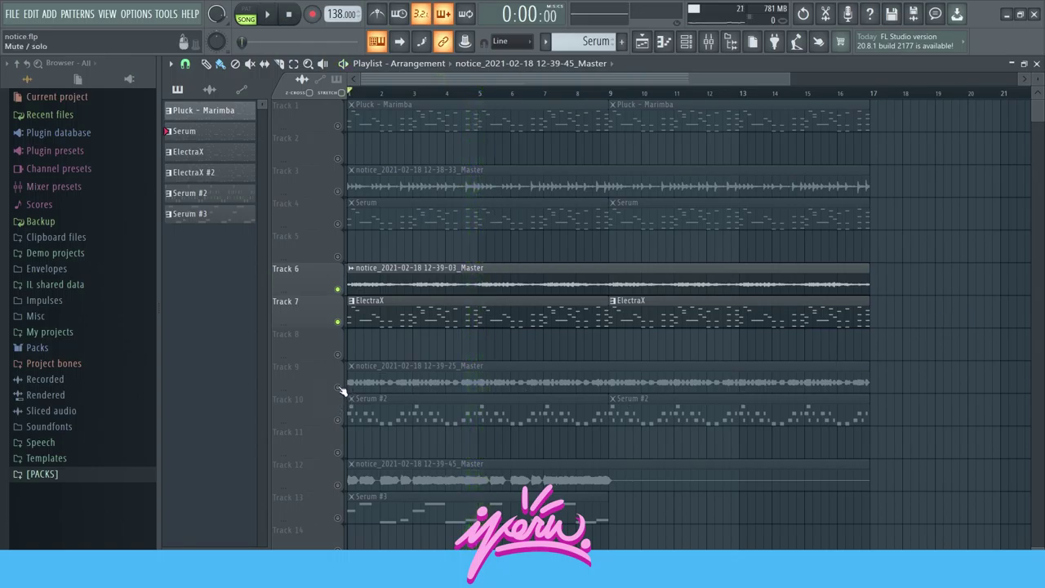
pyautogui.rightClick(338, 387)
pyautogui.click(338, 419)
pyautogui.press('space')
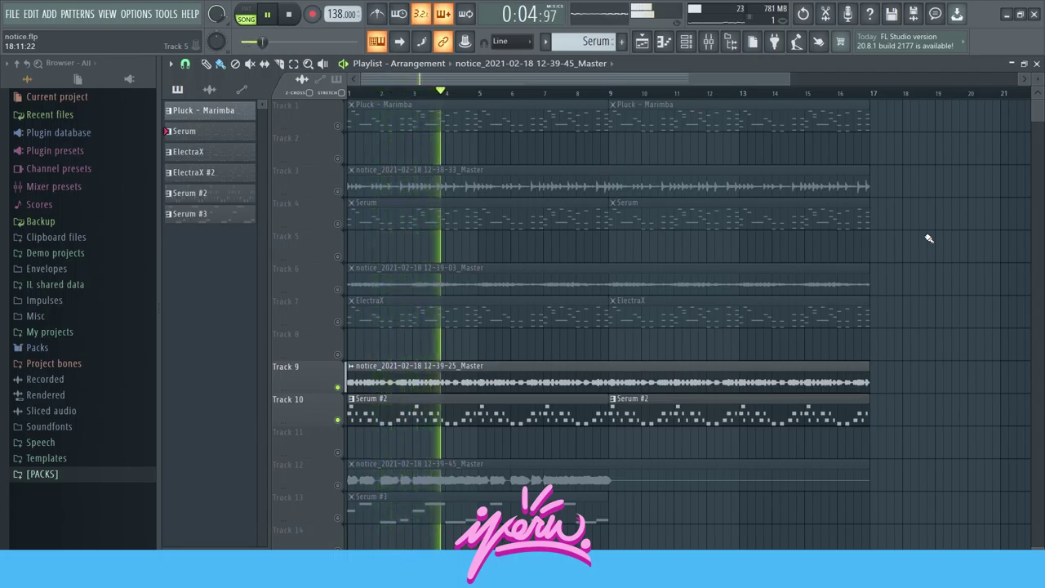
pyautogui.press('space')
# Solo Tracks 12 and 13 to hear Serum #3, then open the Pluck – Marimba piano roll.
pyautogui.click(363, 482)
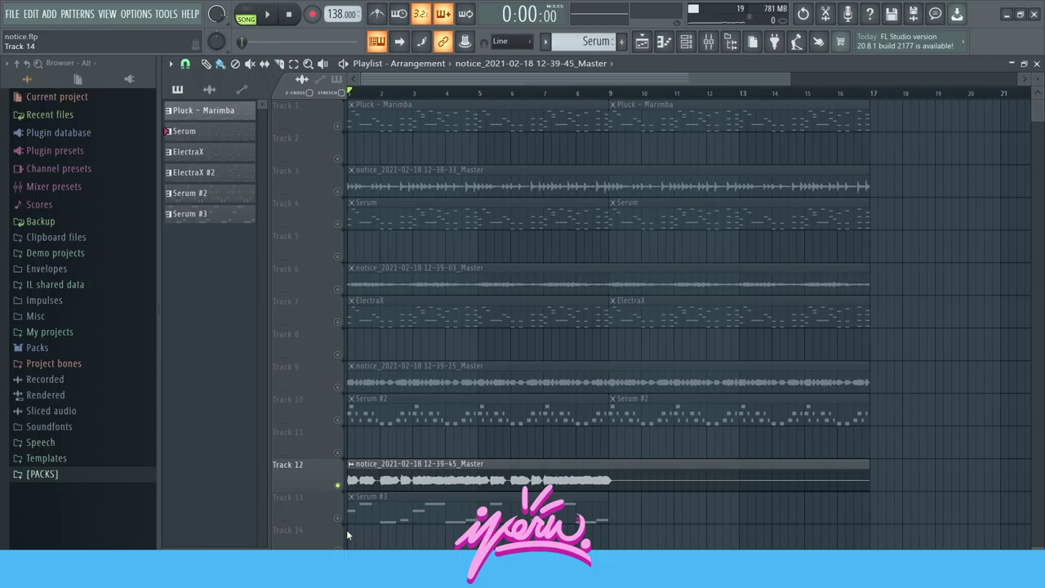
pyautogui.click(351, 519)
pyautogui.press('space')
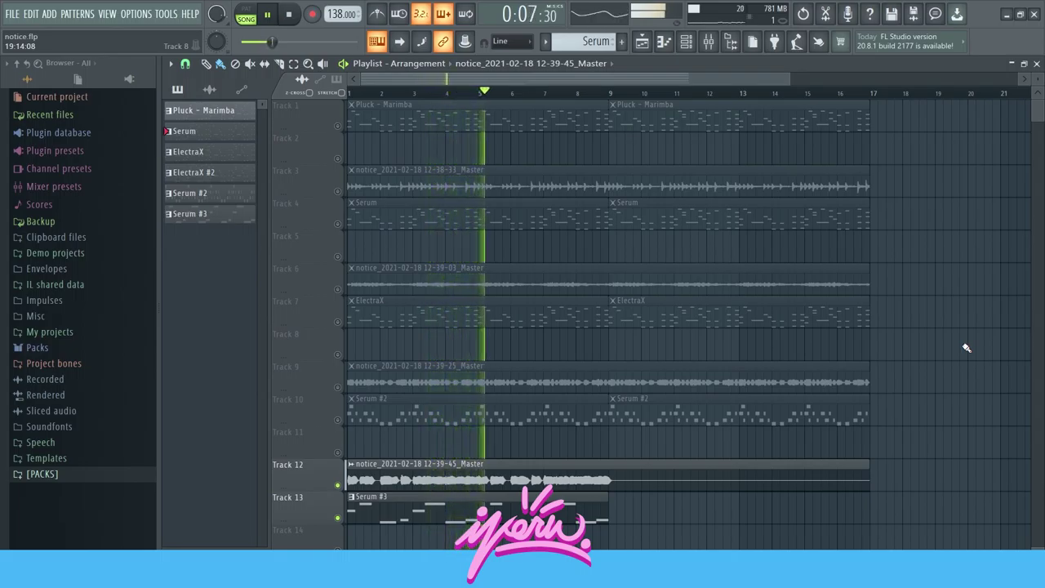
pyautogui.press('space')
pyautogui.press('F7')
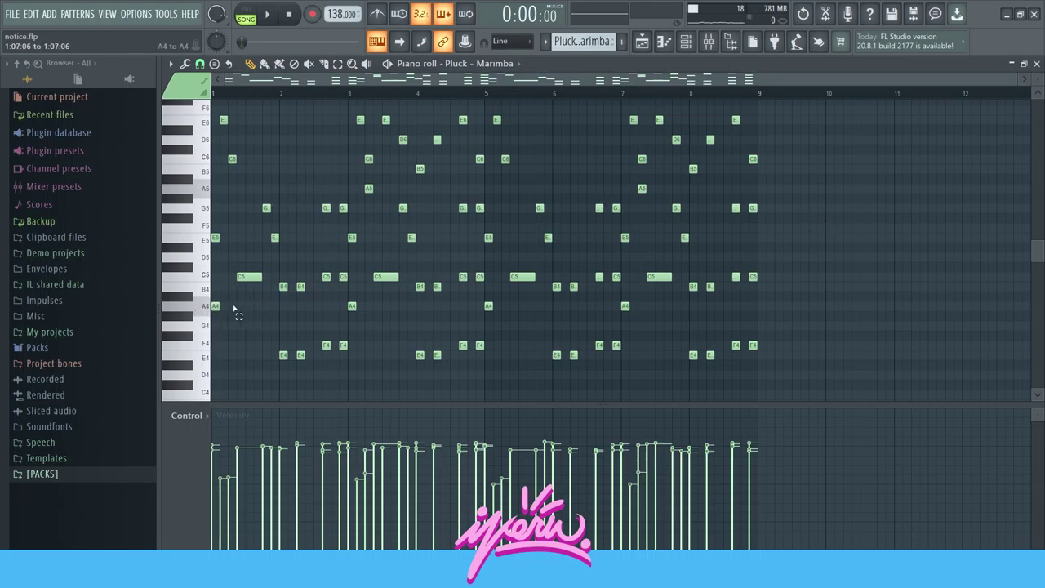
# Select the F4 notes in bar 3 and the E4 notes in bar 2.
pyautogui.moveTo(317, 336); pyautogui.dragTo(353, 353)
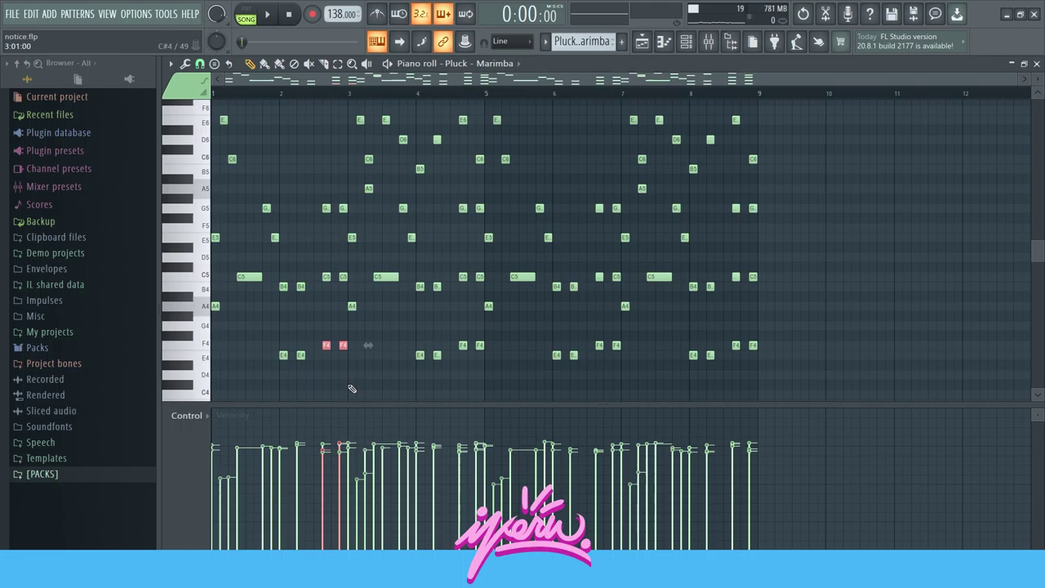
pyautogui.click(297, 171)
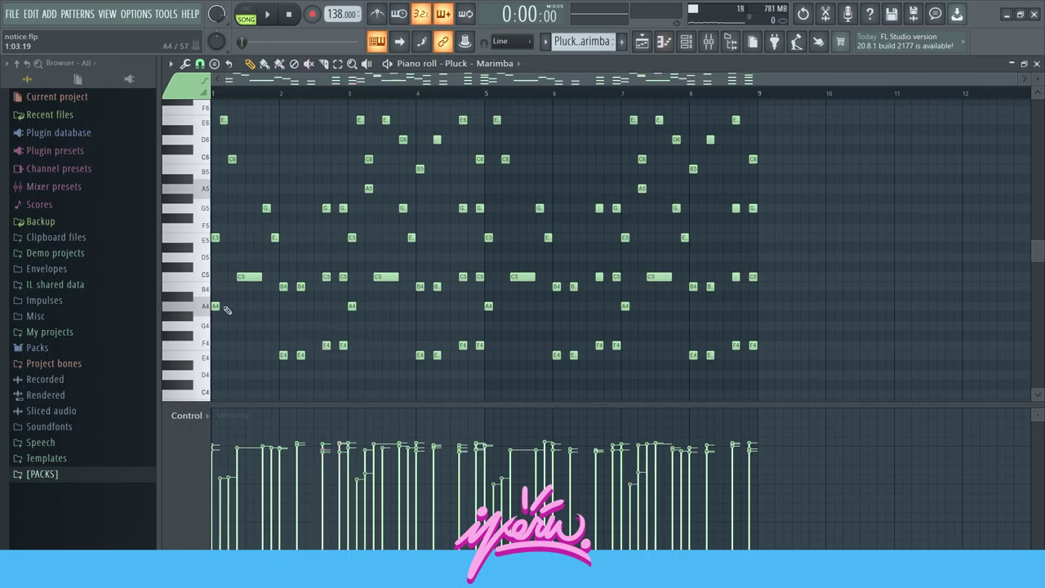
pyautogui.moveTo(318, 338); pyautogui.dragTo(361, 365)
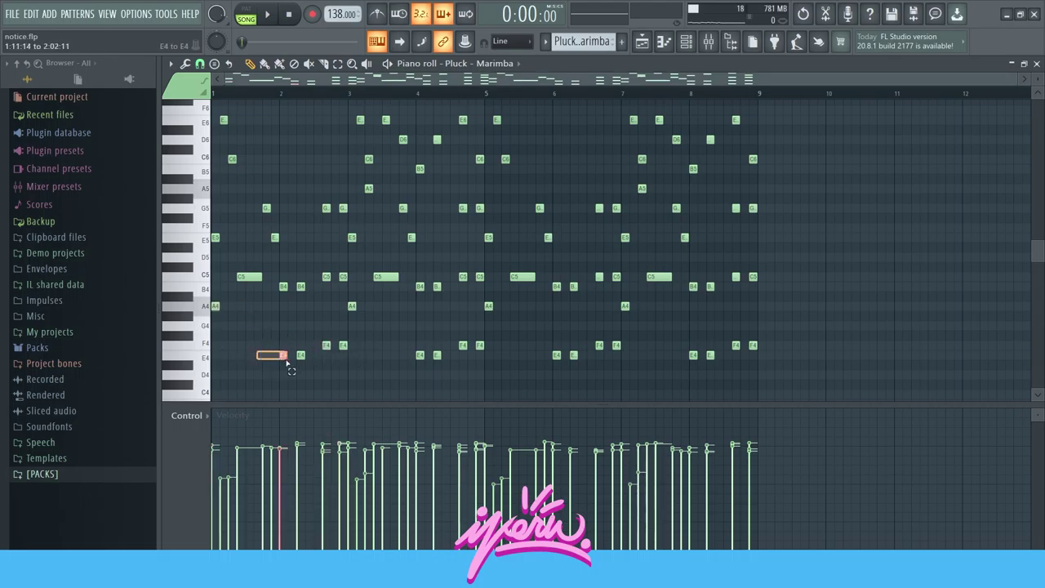
pyautogui.moveTo(311, 341); pyautogui.dragTo(330, 349)
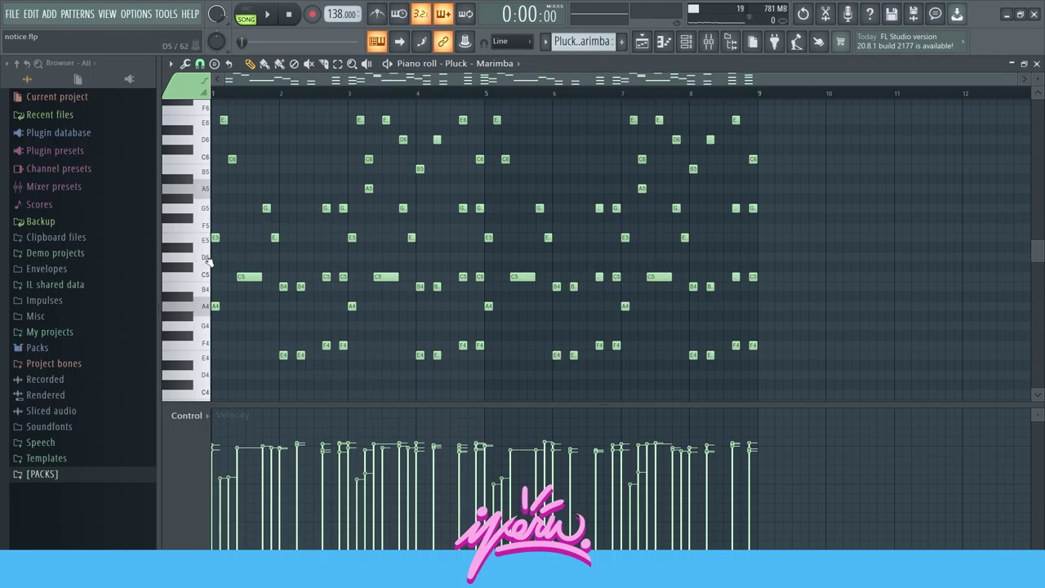
pyautogui.keyDown('ctrl'); pyautogui.scroll(5, 186, 310); pyautogui.keyUp('ctrl')
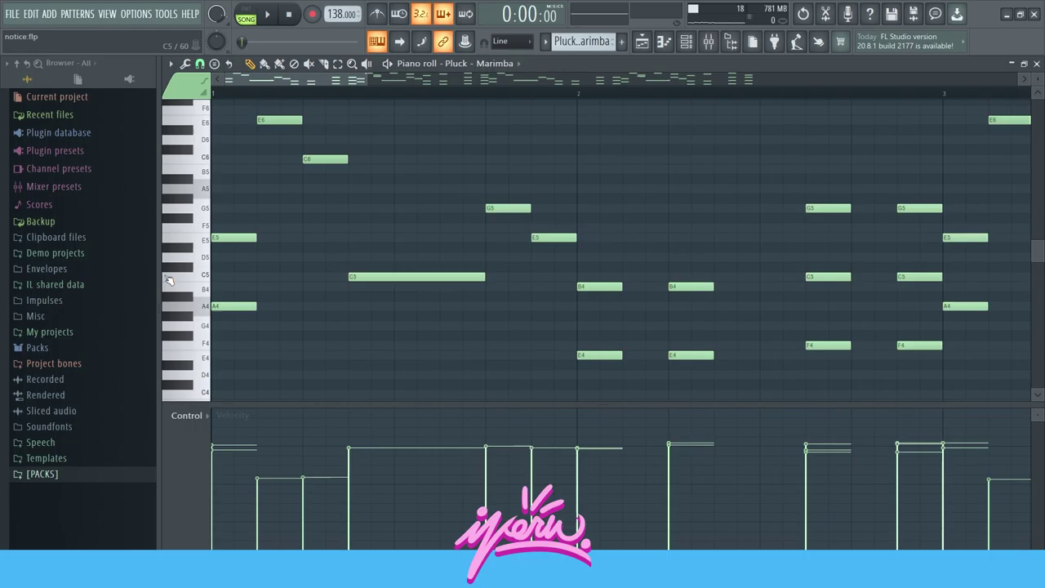
# Add a C5 note at bar 1, raise it to C6 and move it onto the existing C6.
pyautogui.click(235, 277)
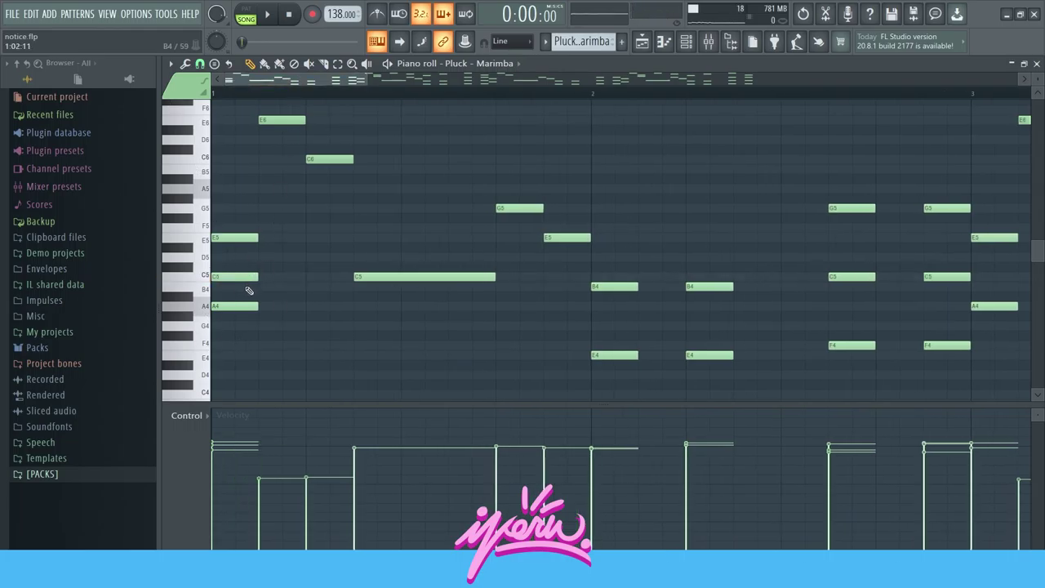
pyautogui.click(231, 273)
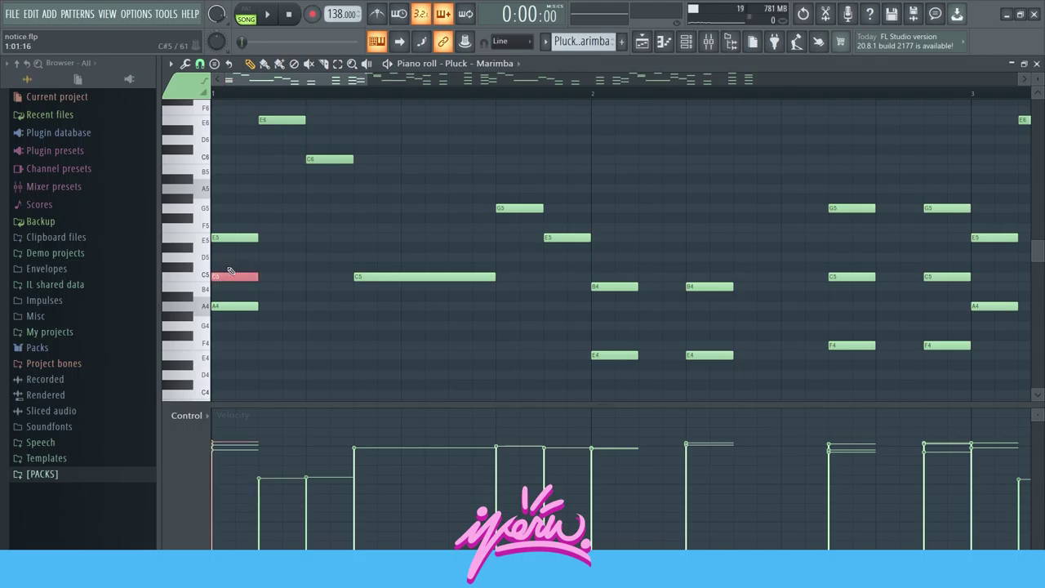
pyautogui.hotkey('ctrl', 'Up')
pyautogui.moveTo(214, 159); pyautogui.dragTo(329, 160)
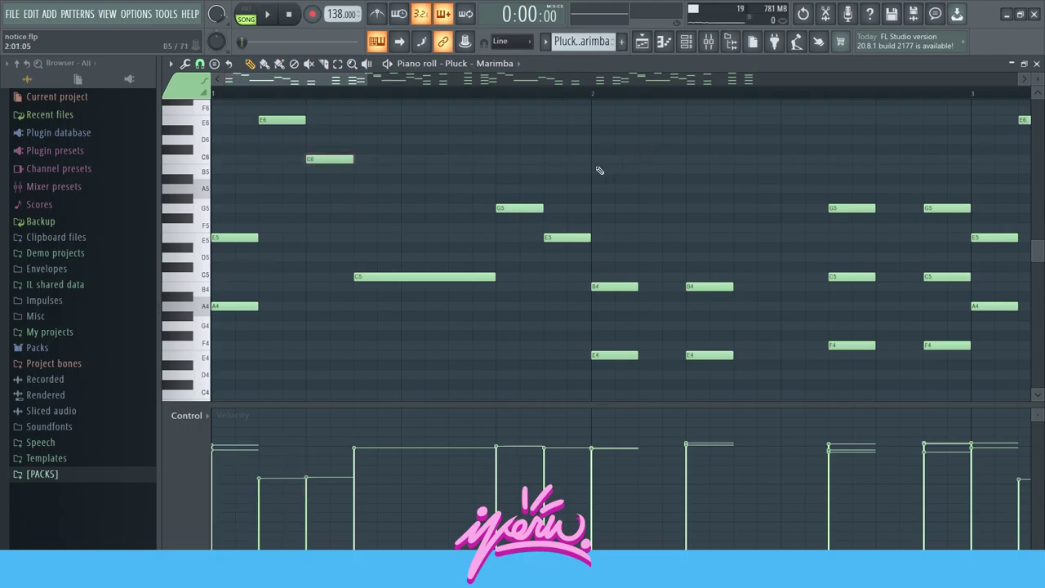
pyautogui.scroll(2, 410, 274)
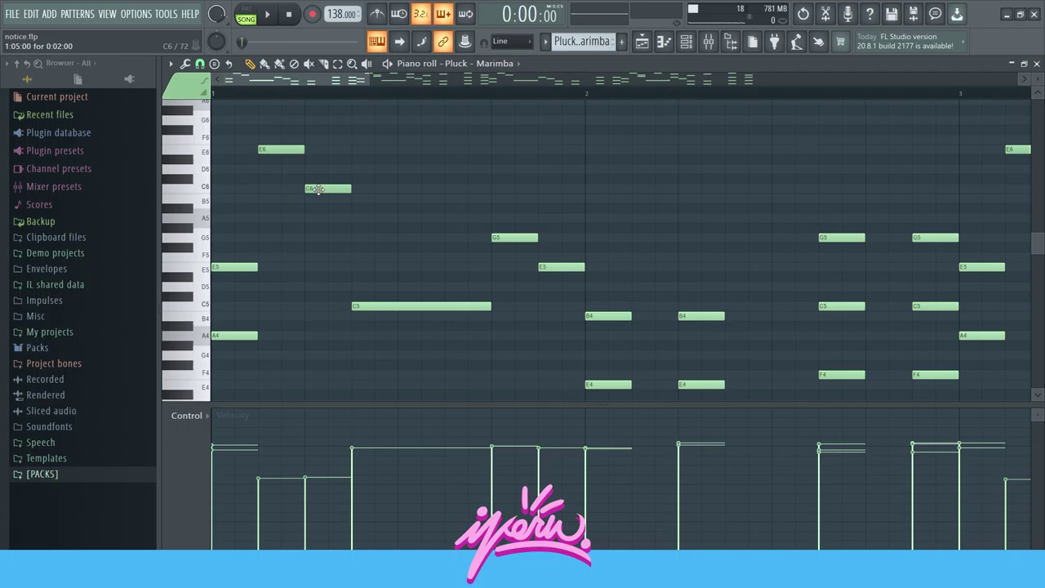
# Preview the long C5 note and select the G5, E5 and neighbouring note groups.
pyautogui.click(367, 305)
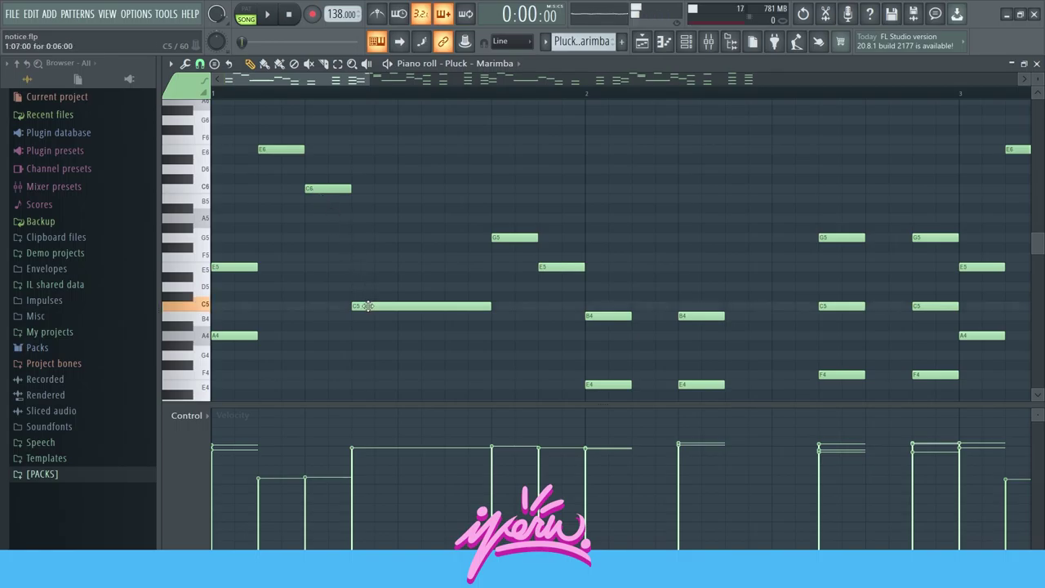
pyautogui.moveTo(510, 207); pyautogui.dragTo(575, 291)
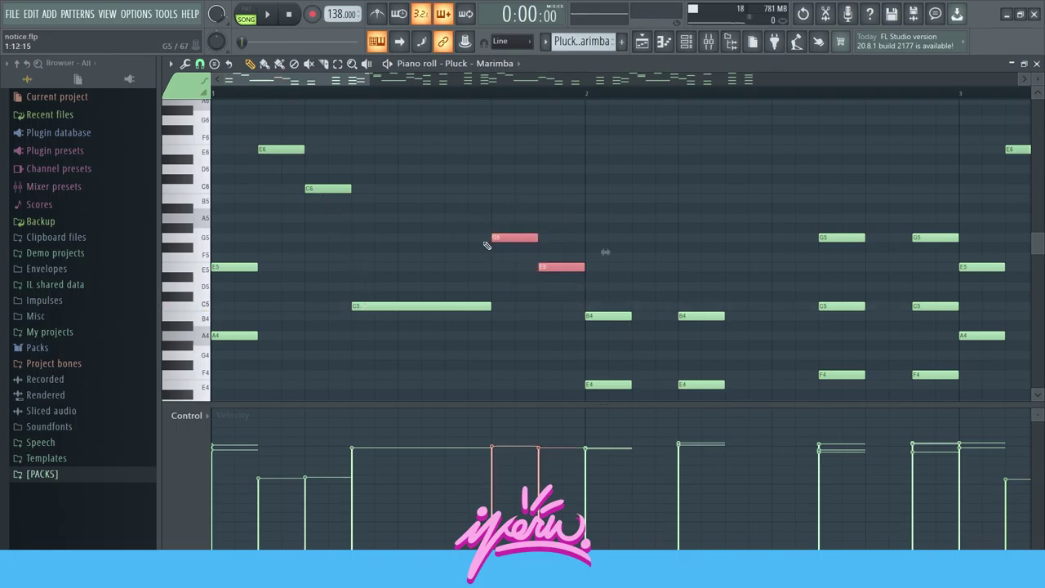
pyautogui.keyDown('ctrl'); pyautogui.scroll(-2, 552, 311); pyautogui.keyUp('ctrl')
pyautogui.keyDown('ctrl'); pyautogui.scroll(-2, 438, 311); pyautogui.keyUp('ctrl')
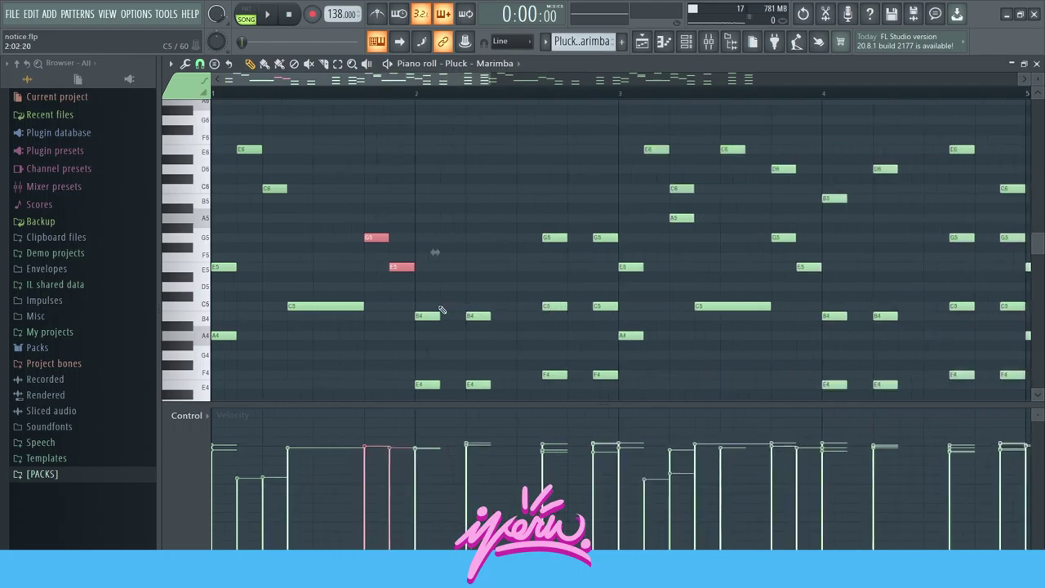
pyautogui.scroll(-5, 437, 299)
pyautogui.scroll(4, 433, 212)
pyautogui.moveTo(420, 204); pyautogui.dragTo(485, 330)
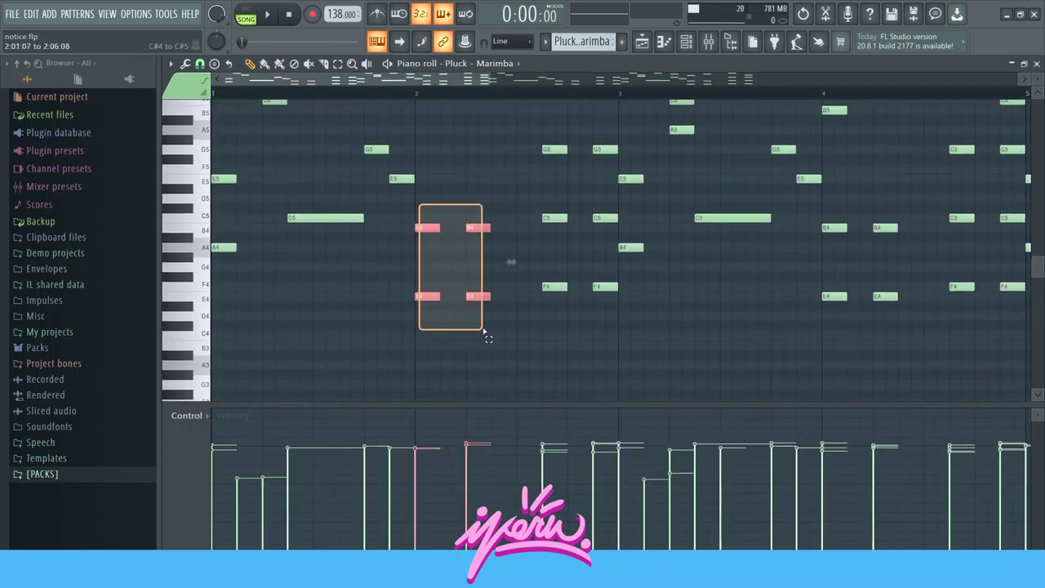
pyautogui.moveTo(523, 147); pyautogui.dragTo(610, 299)
pyautogui.keyDown('ctrl'); pyautogui.scroll(-3, 495, 263); pyautogui.keyUp('ctrl')
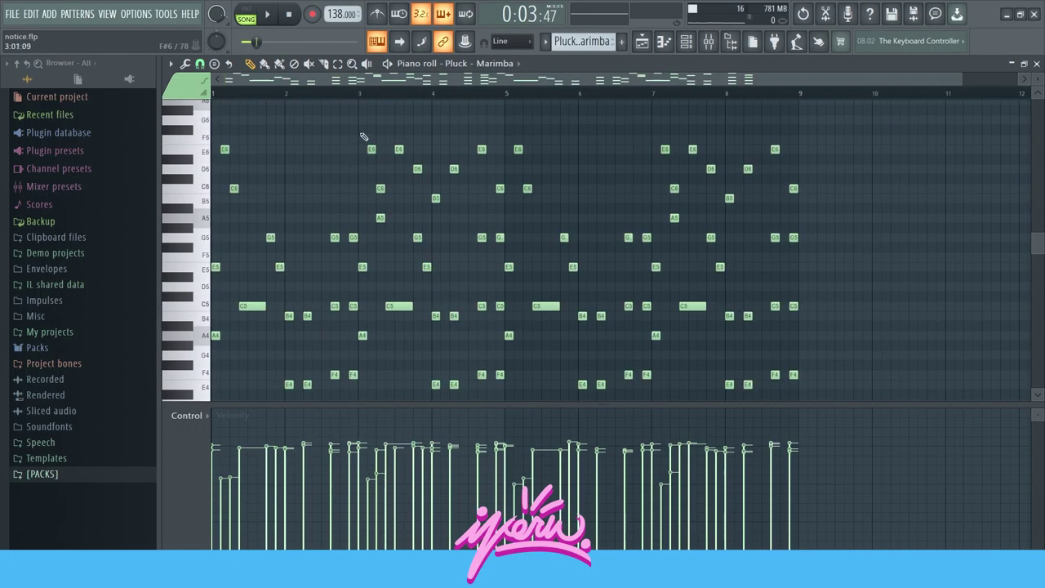
pyautogui.moveTo(359, 131); pyautogui.dragTo(188, 428)
pyautogui.scroll(3, 374, 230)
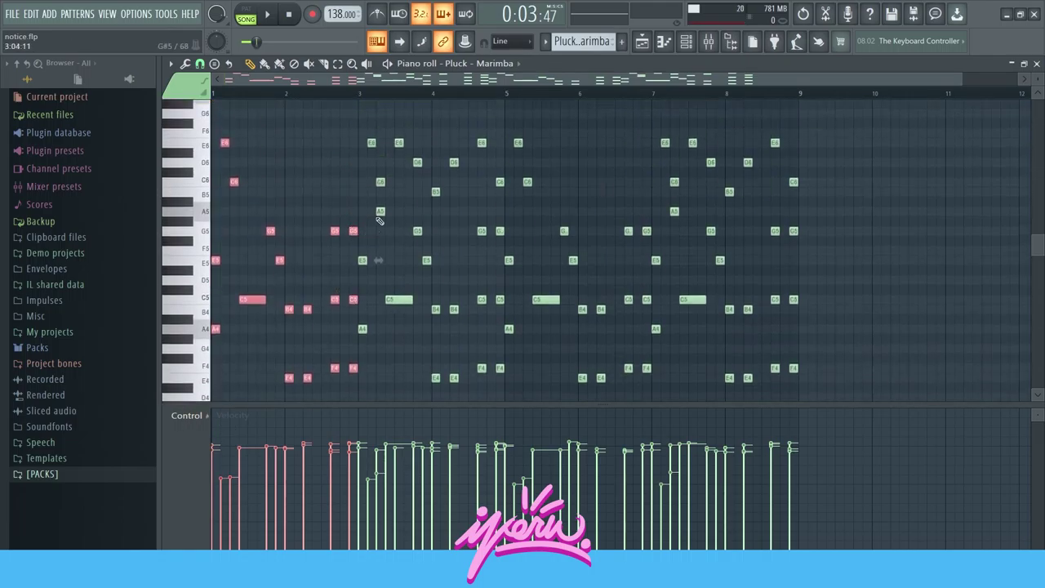
pyautogui.click(436, 130)
pyautogui.keyDown('ctrl'); pyautogui.scroll(2, 368, 286); pyautogui.keyUp('ctrl')
pyautogui.keyDown('ctrl'); pyautogui.scroll(2, 369, 286); pyautogui.keyUp('ctrl')
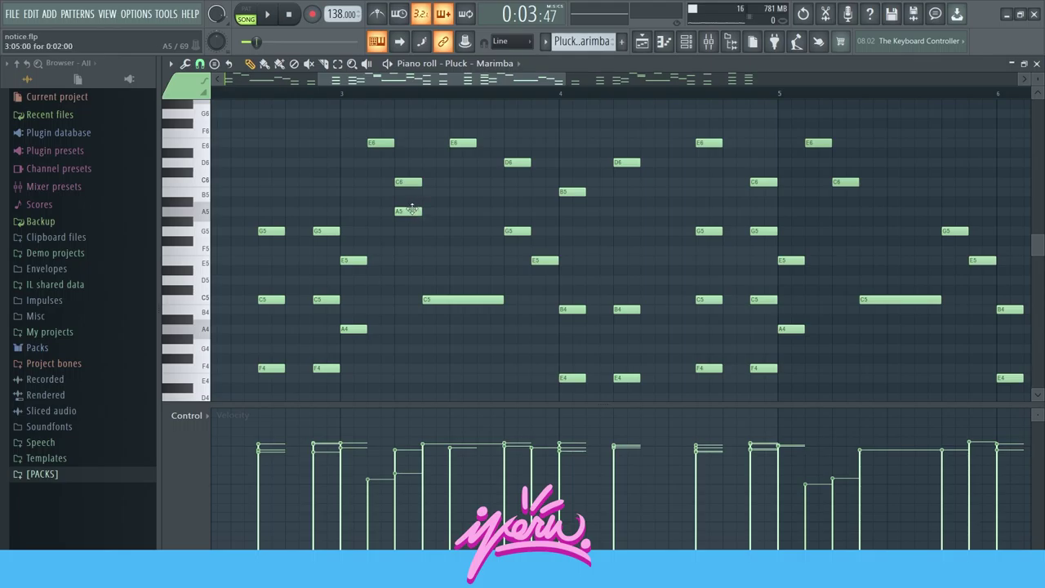
pyautogui.keyDown('ctrl'); pyautogui.scroll(-4, 388, 136); pyautogui.keyUp('ctrl')
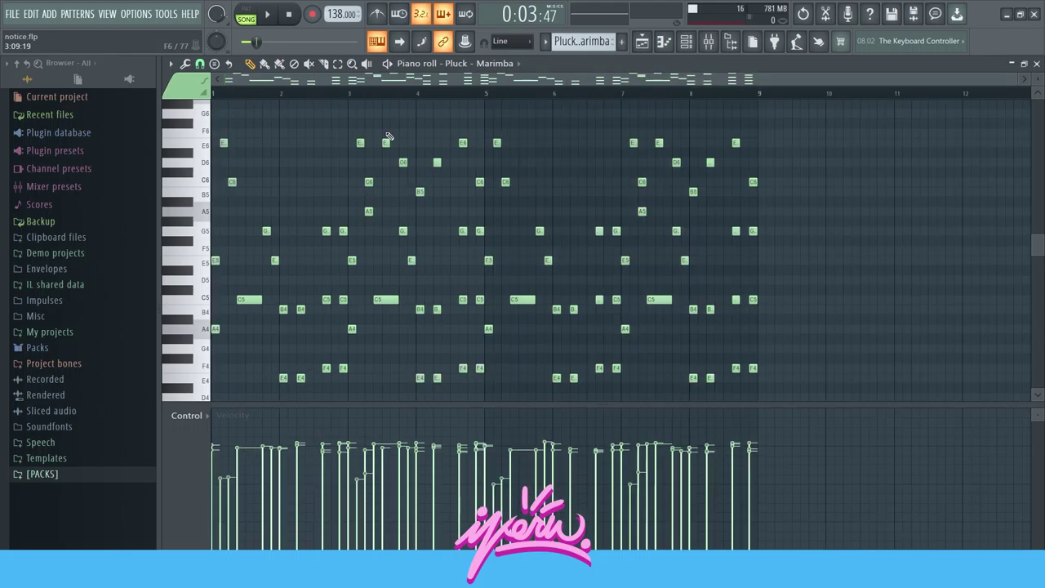
pyautogui.moveTo(384, 119); pyautogui.dragTo(490, 214)
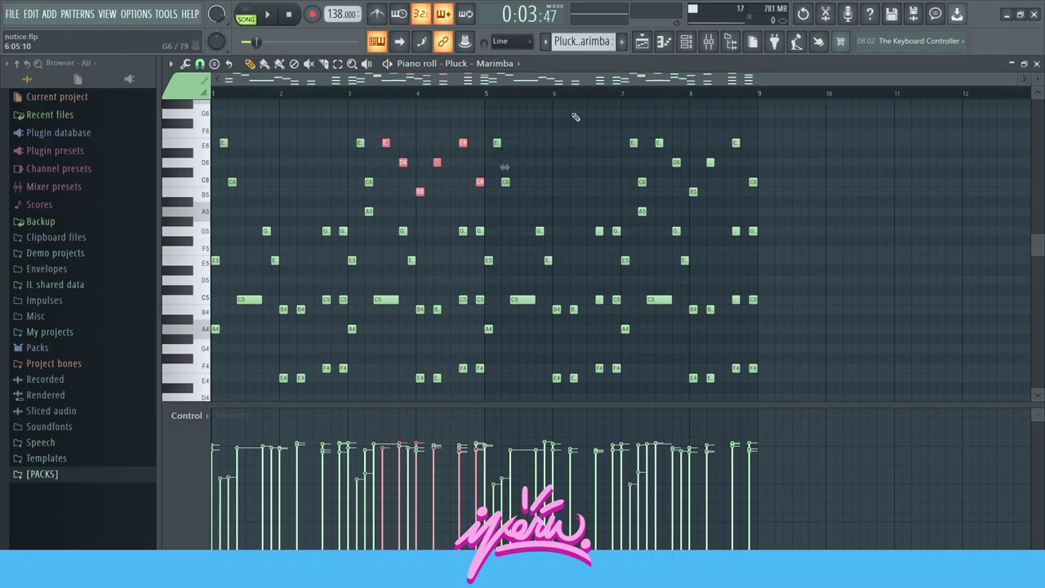
pyautogui.click(424, 133)
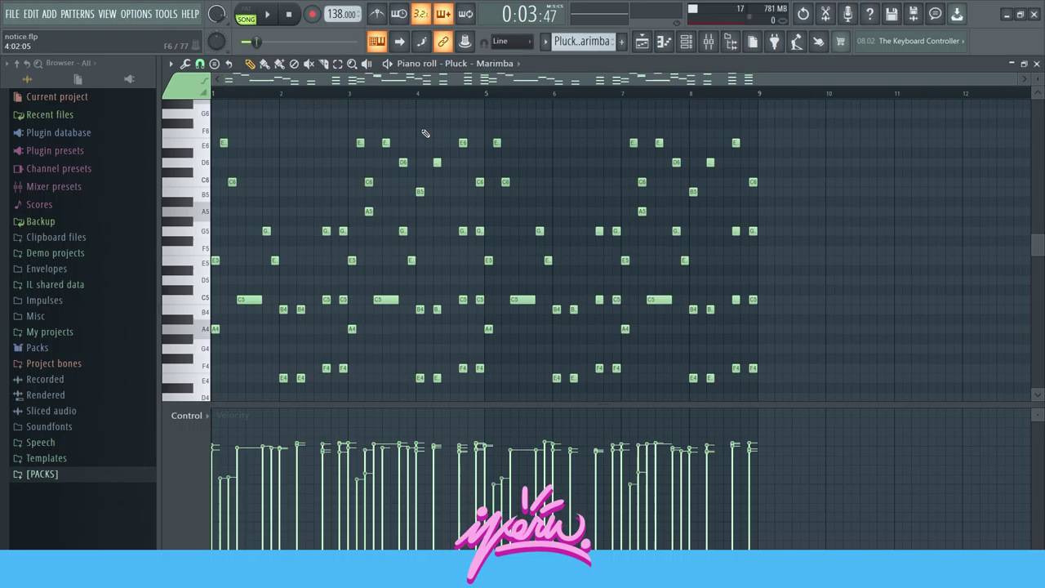
pyautogui.moveTo(382, 130); pyautogui.dragTo(490, 214)
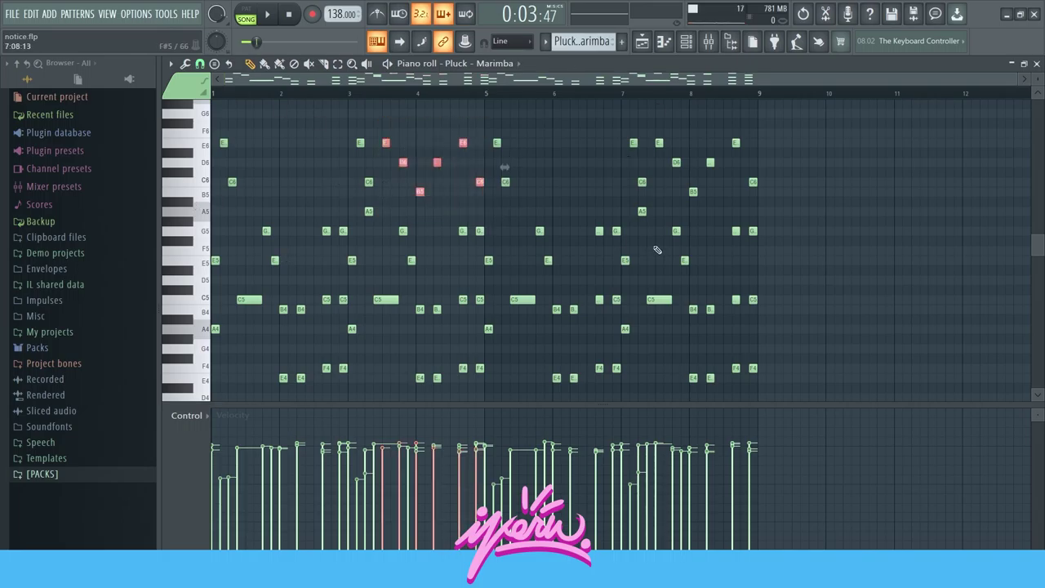
pyautogui.moveTo(211, 106); pyautogui.dragTo(490, 391)
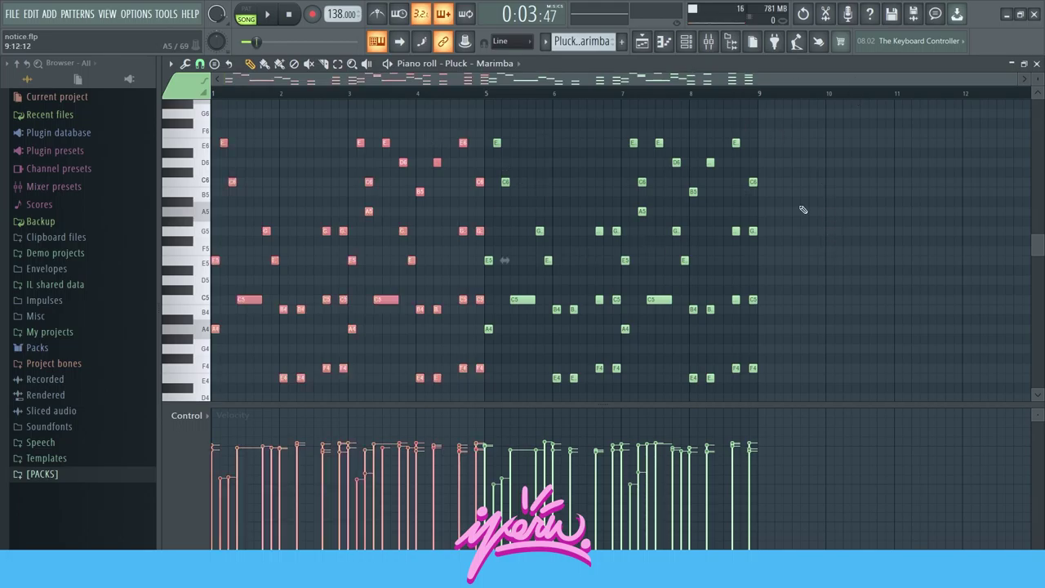
pyautogui.click(688, 156)
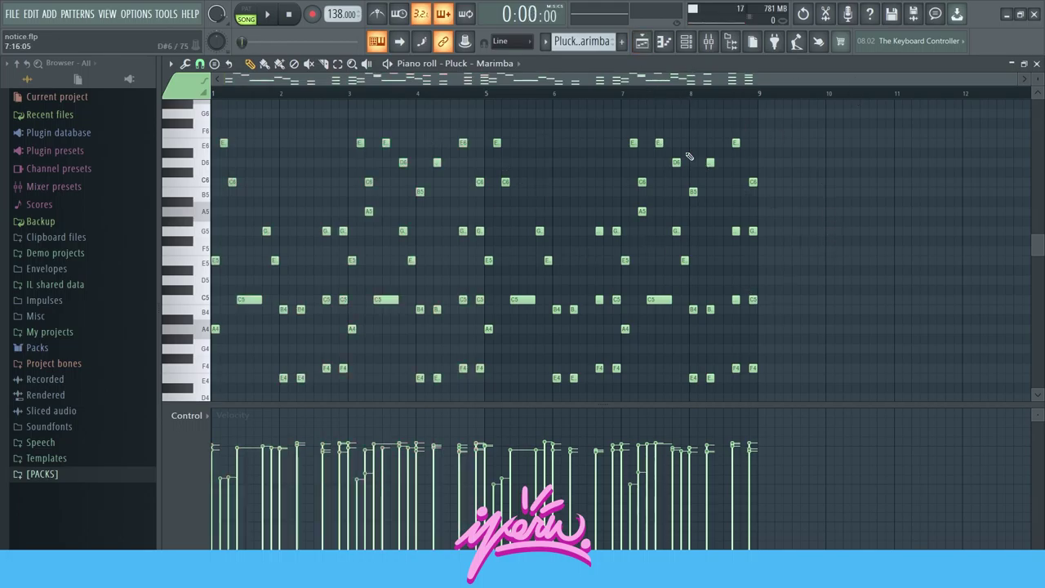
# Open the Serum pattern's piano roll and play it back.
pyautogui.click(642, 41)
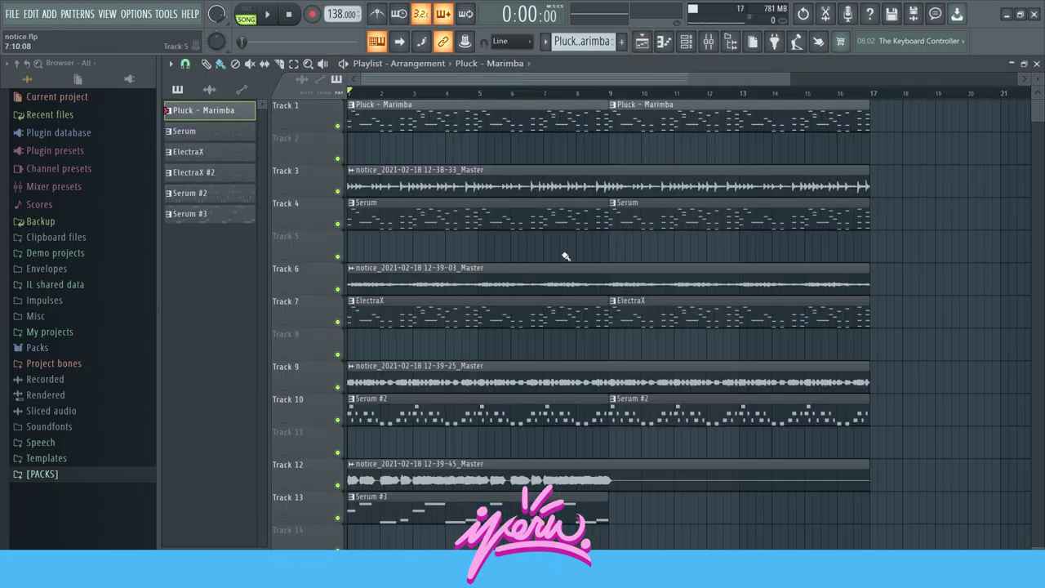
pyautogui.doubleClick(408, 204)
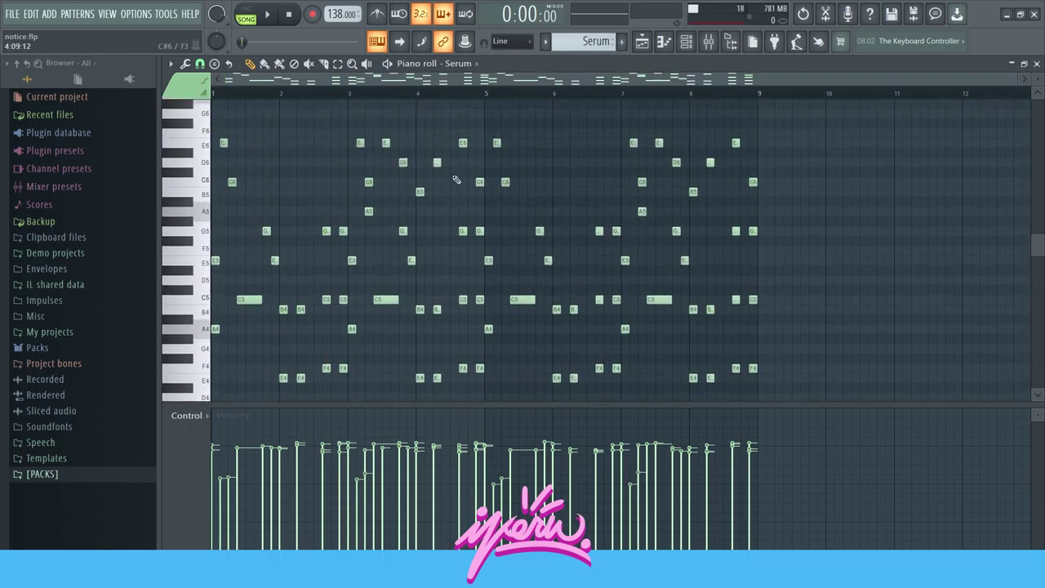
pyautogui.press('space')
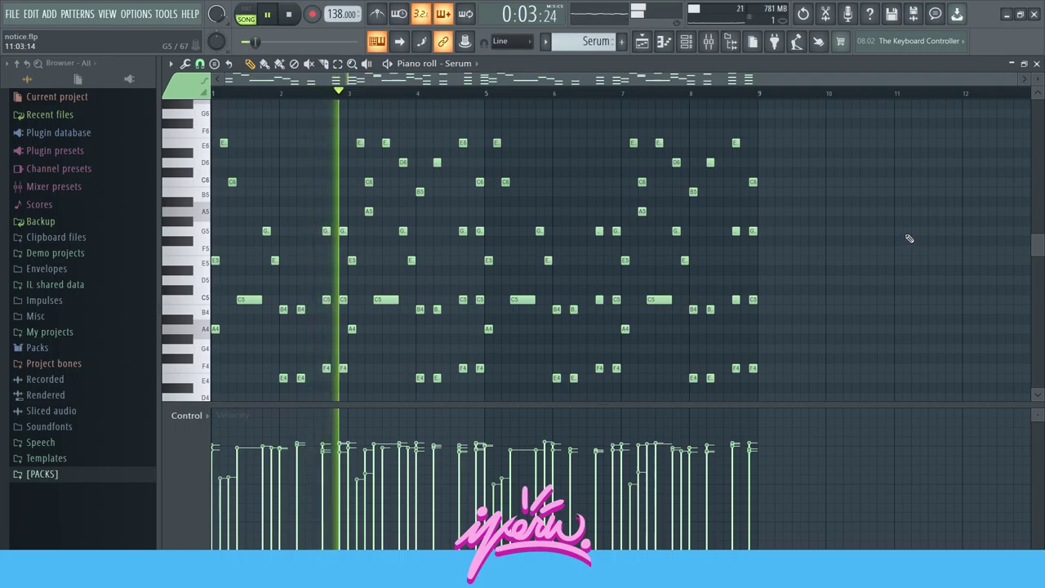
pyautogui.press('space')
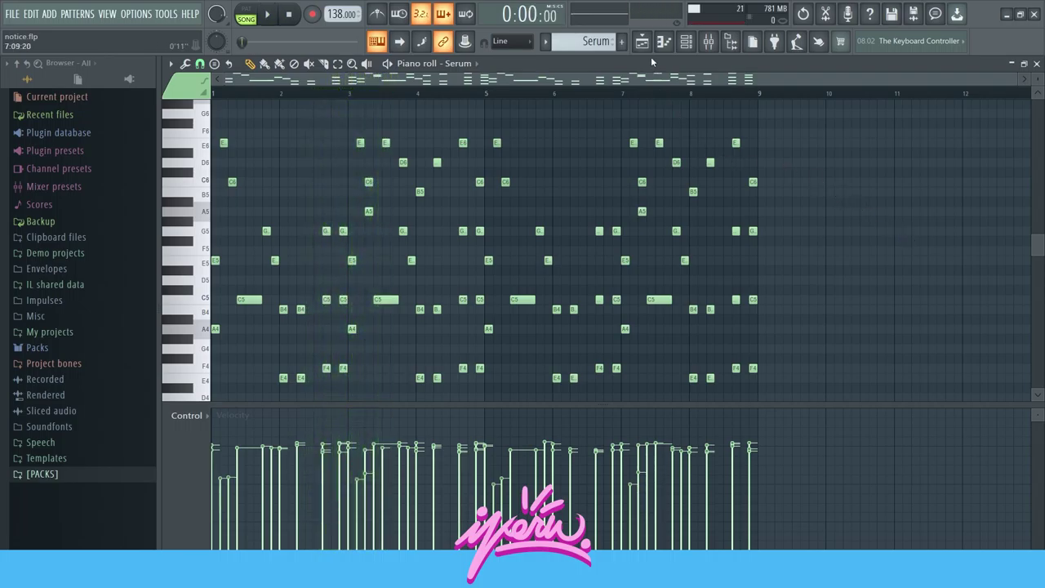
pyautogui.click(645, 44)
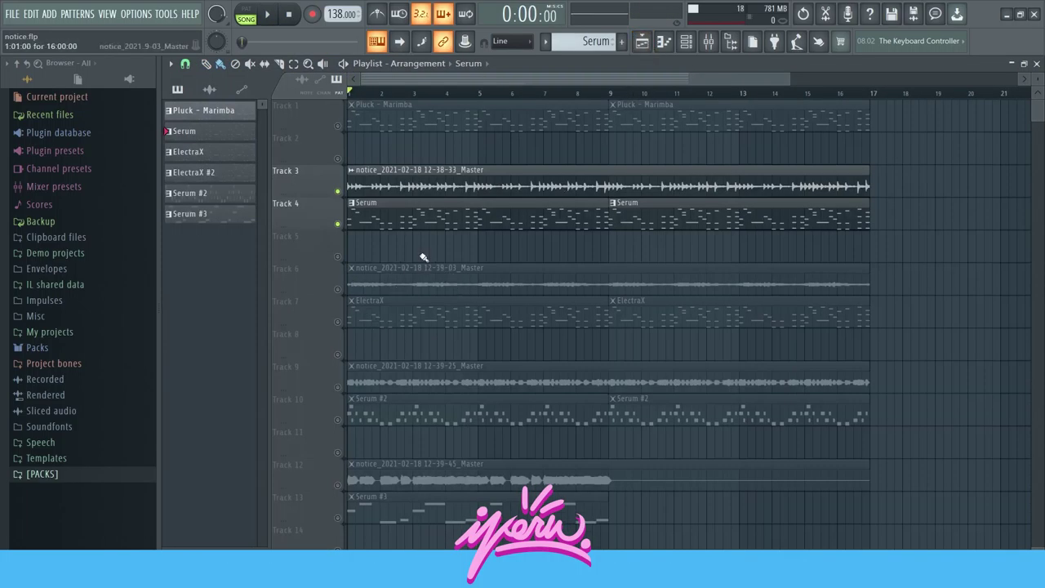
# Move the solo to ElectraX Tracks 6–7 and play its piano roll, then return to the playlist.
pyautogui.keyDown('ctrl'); pyautogui.click(337, 289); pyautogui.keyUp('ctrl')
pyautogui.click(337, 321)
pyautogui.doubleClick(385, 321)
pyautogui.scroll(3, 640, 203)
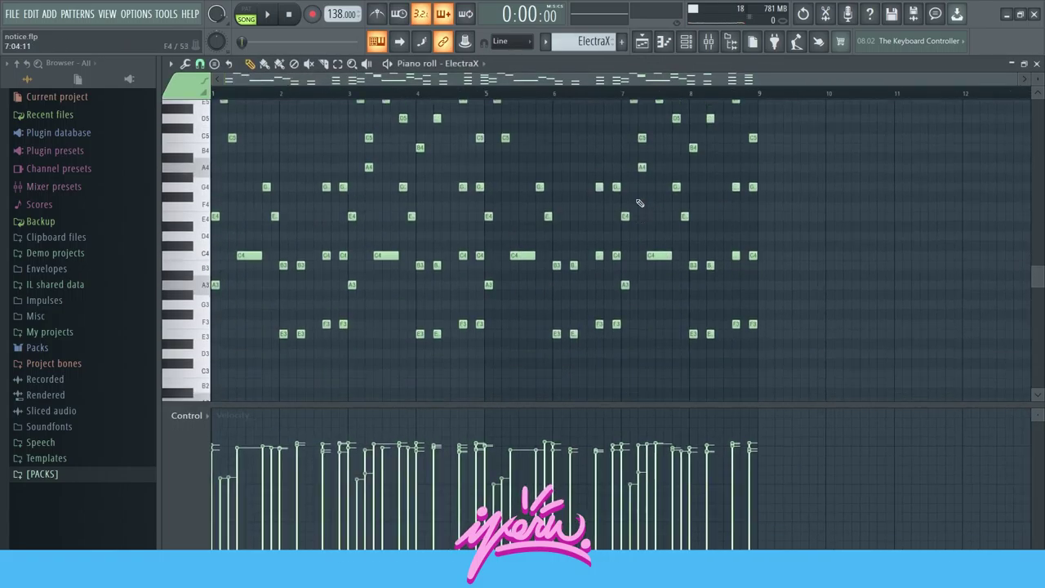
pyautogui.scroll(1, 641, 203)
pyautogui.press('space')
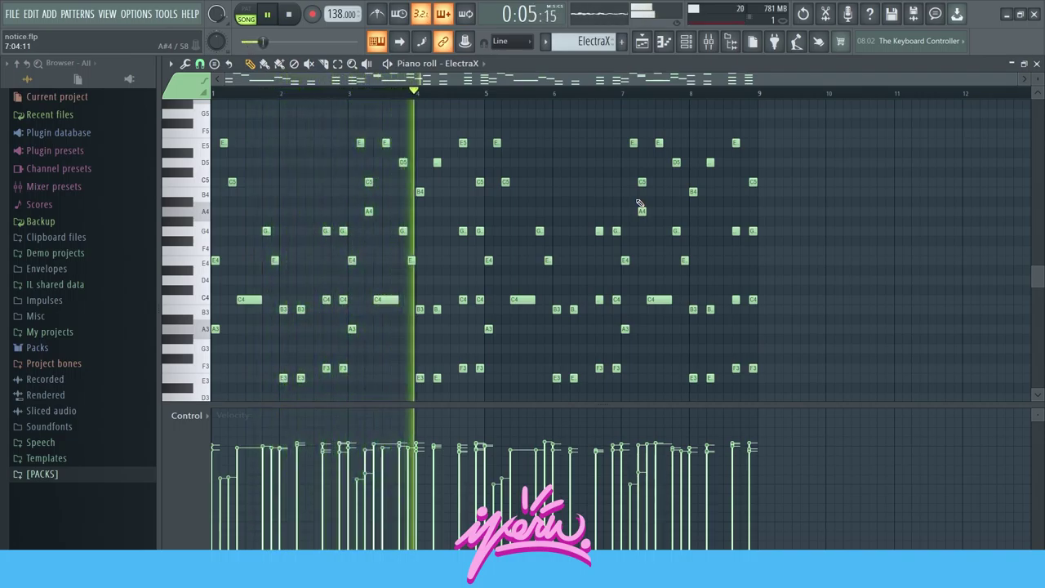
pyautogui.press('space')
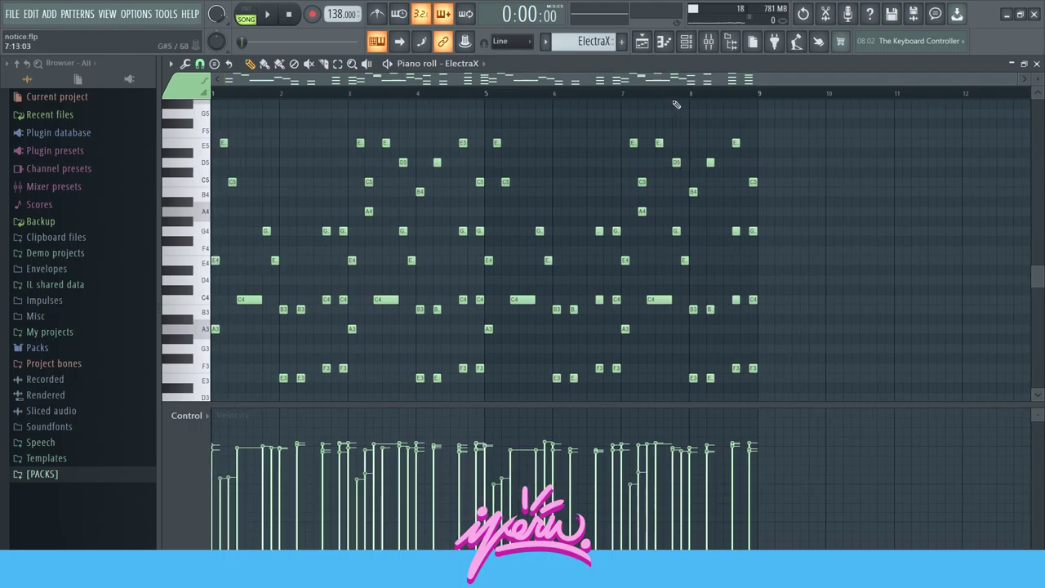
pyautogui.click(642, 41)
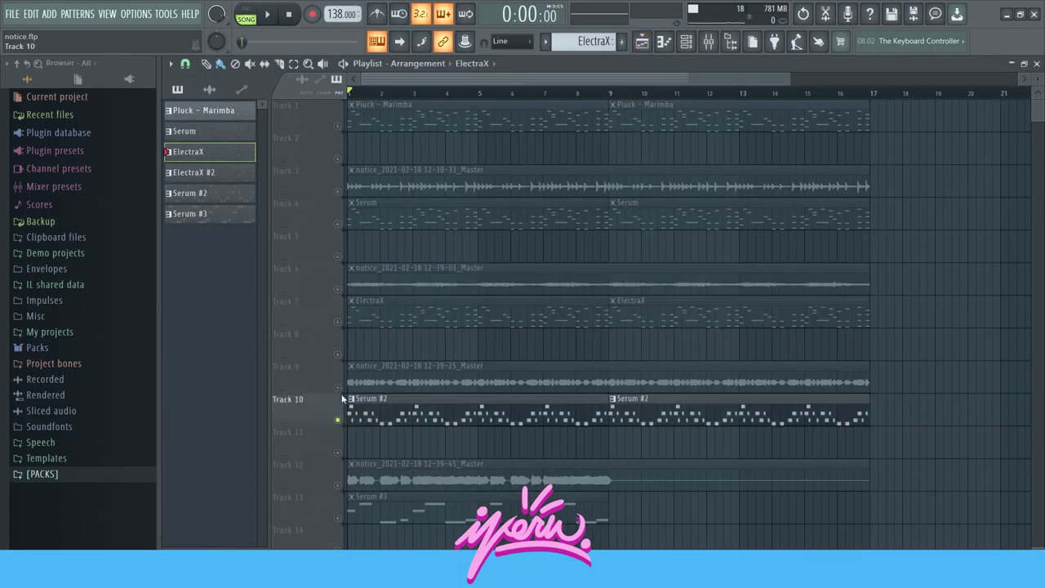
# Open Serum #2 in the piano roll, zooming to its repeating B5–E6 notes over eight bars.
pyautogui.doubleClick(350, 400)
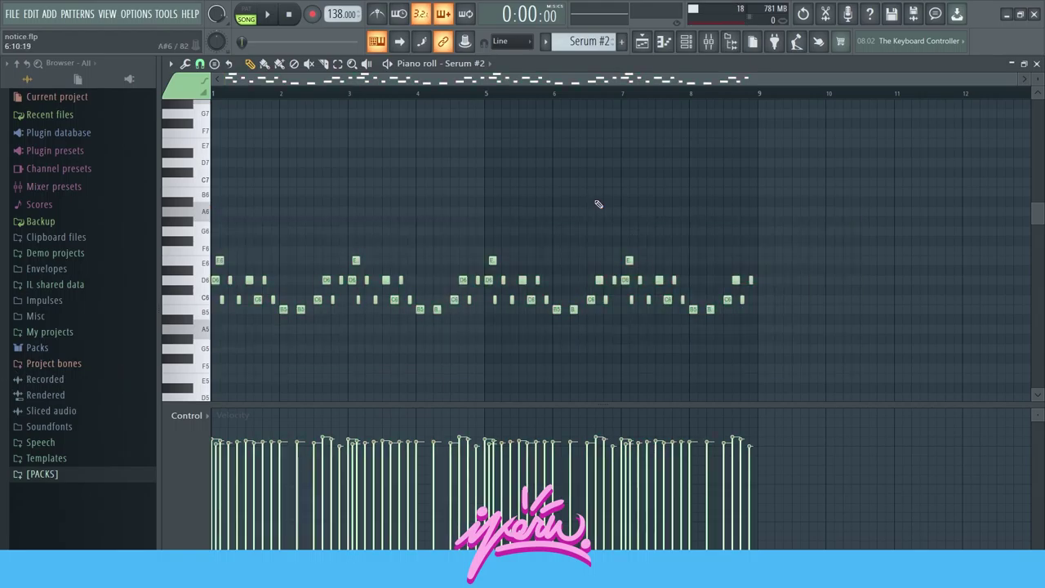
pyautogui.keyDown('ctrl'); pyautogui.scroll(3, 294, 201); pyautogui.keyUp('ctrl')
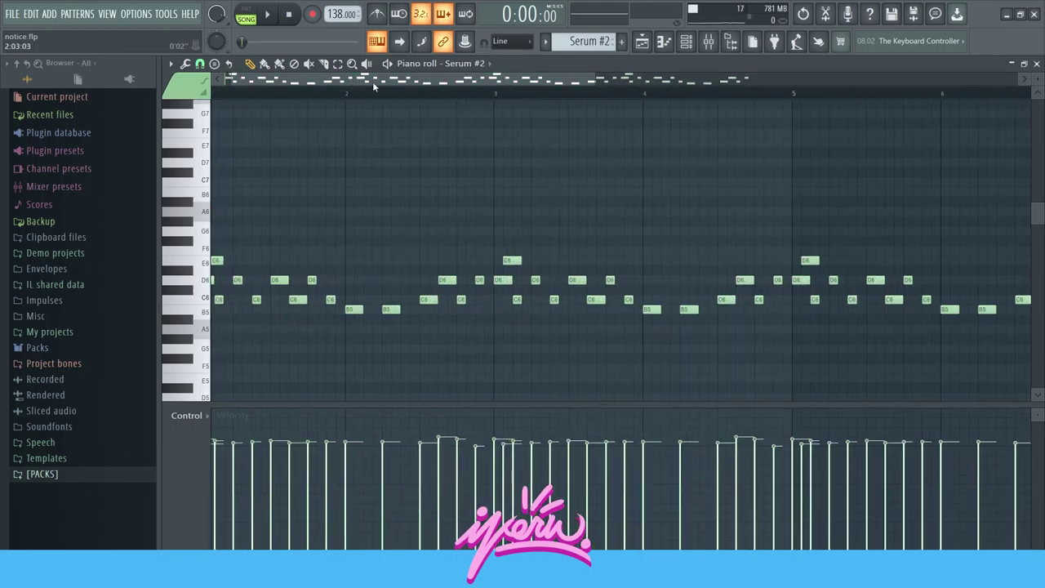
pyautogui.scroll(-2, 373, 86)
pyautogui.scroll(-2, 373, 86)
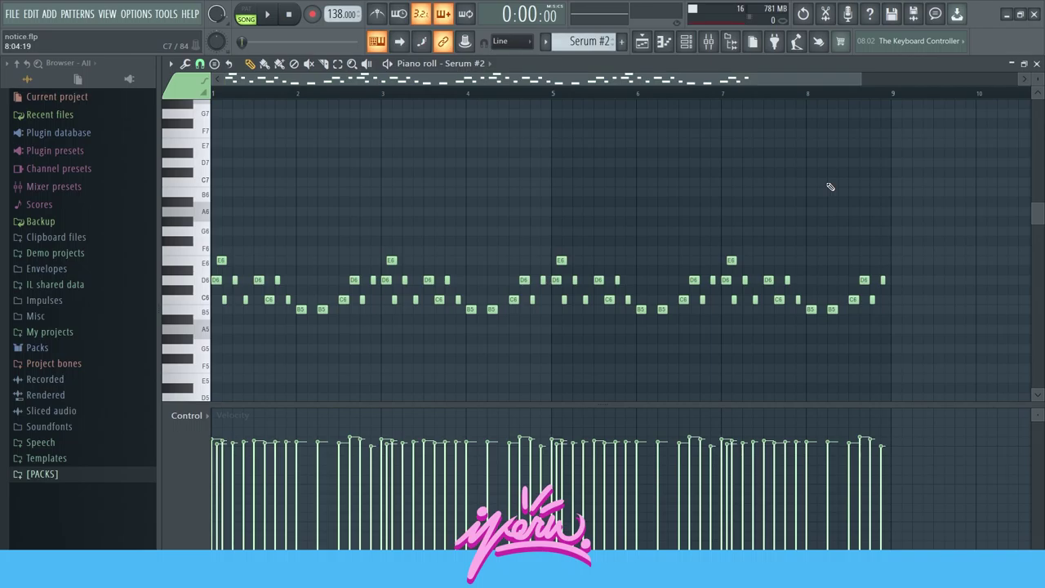
# View the Serum #3 bass notes in the piano roll, then bring up the mixer.
pyautogui.press('F5')
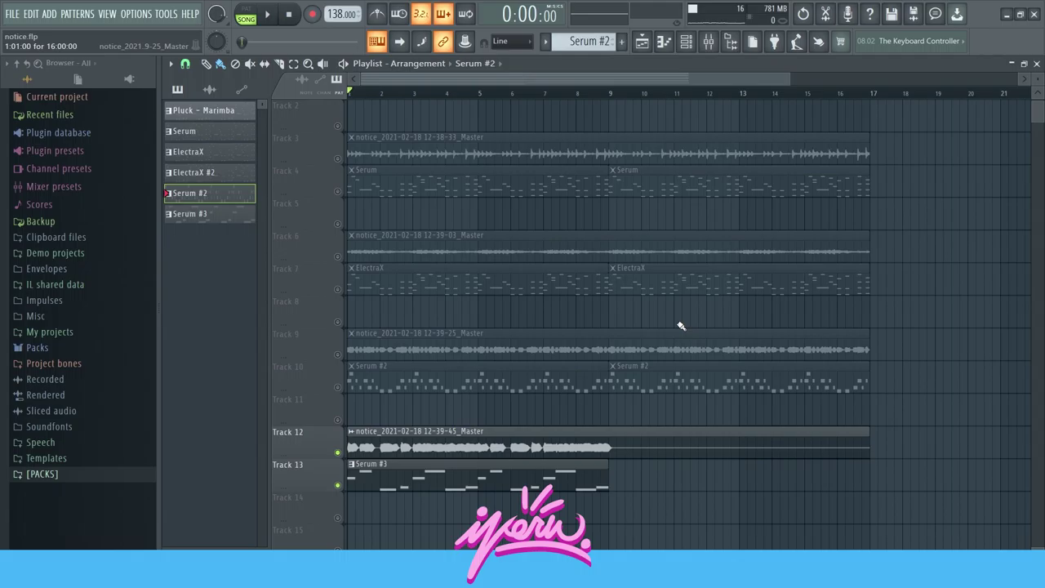
pyautogui.doubleClick(408, 465)
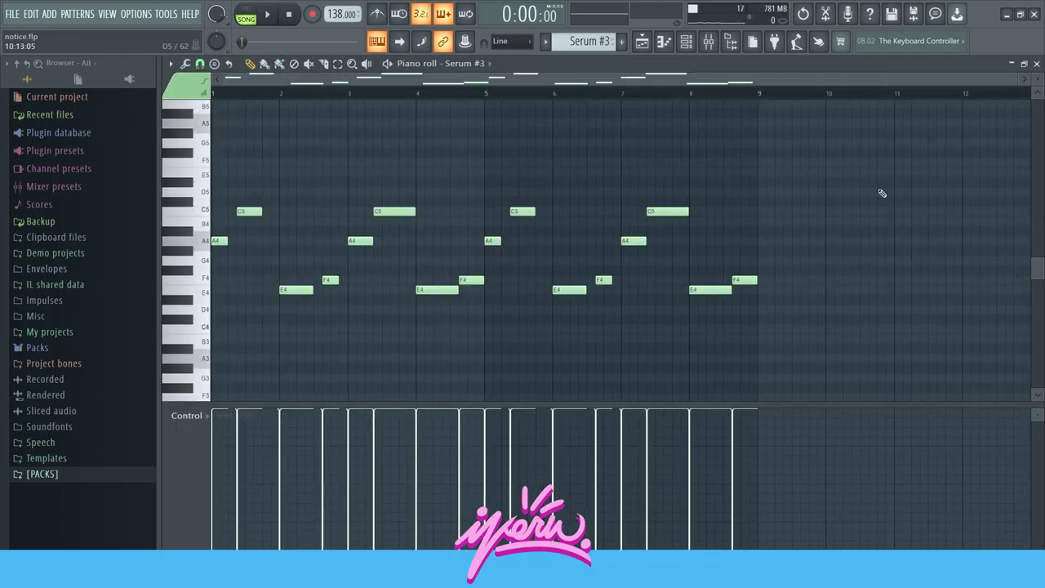
pyautogui.click(655, 41)
pyautogui.scroll(1, 693, 128)
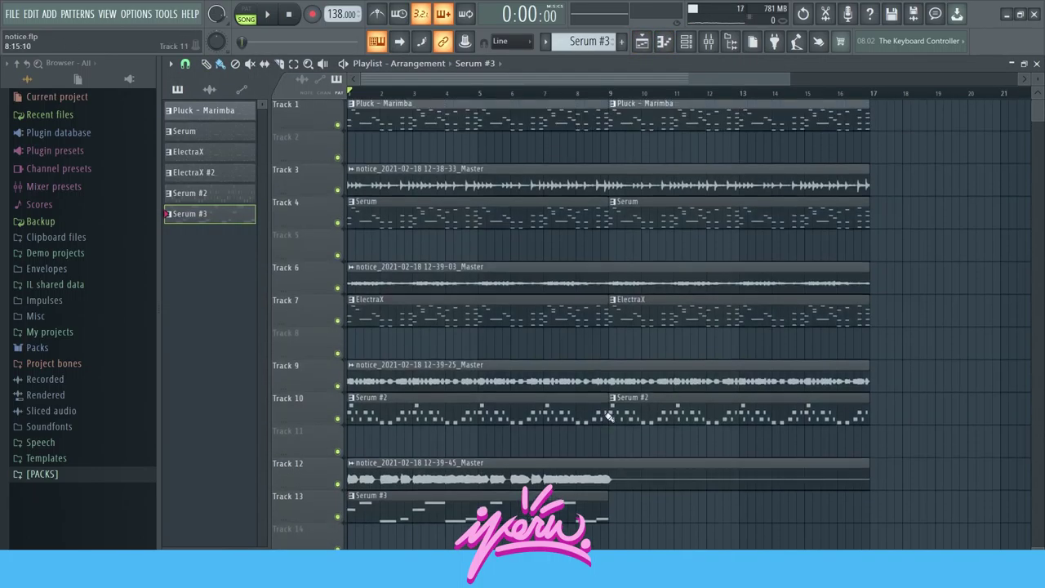
pyautogui.click(715, 45)
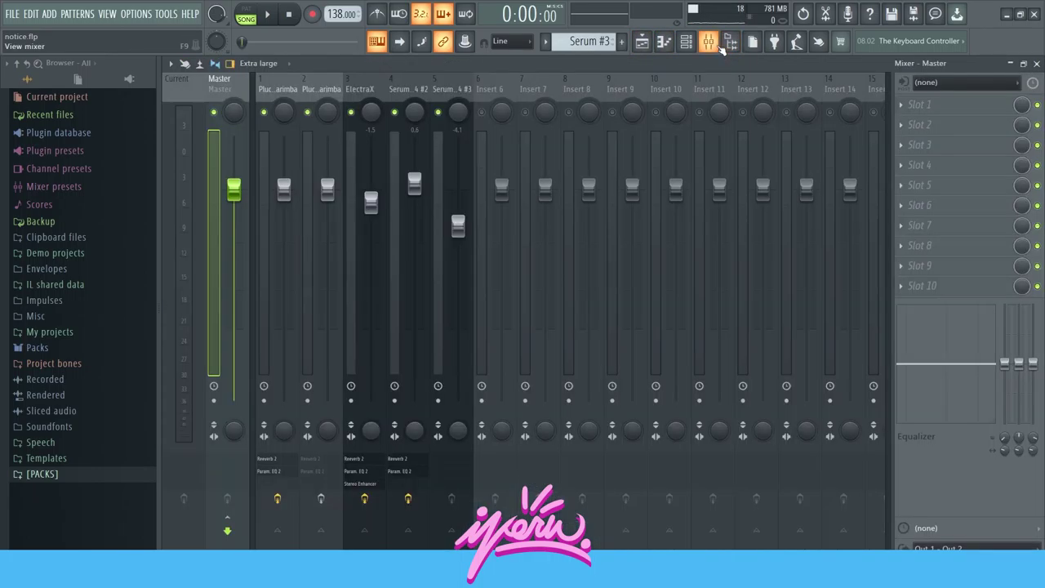
# Inspect the reverb and parametric EQ on the Pluck – Marimba mixer insert.
pyautogui.click(269, 245)
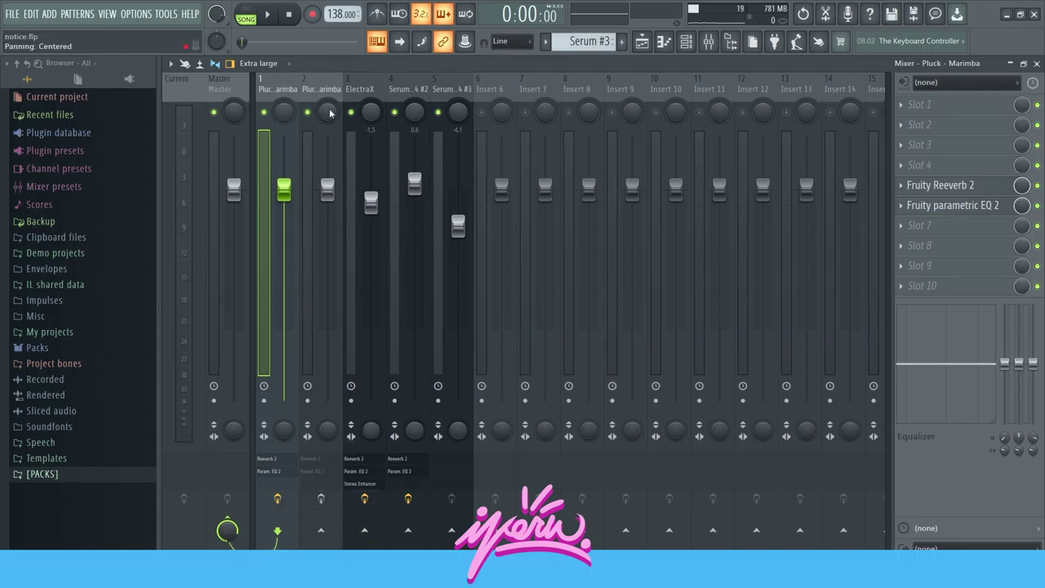
pyautogui.click(962, 186)
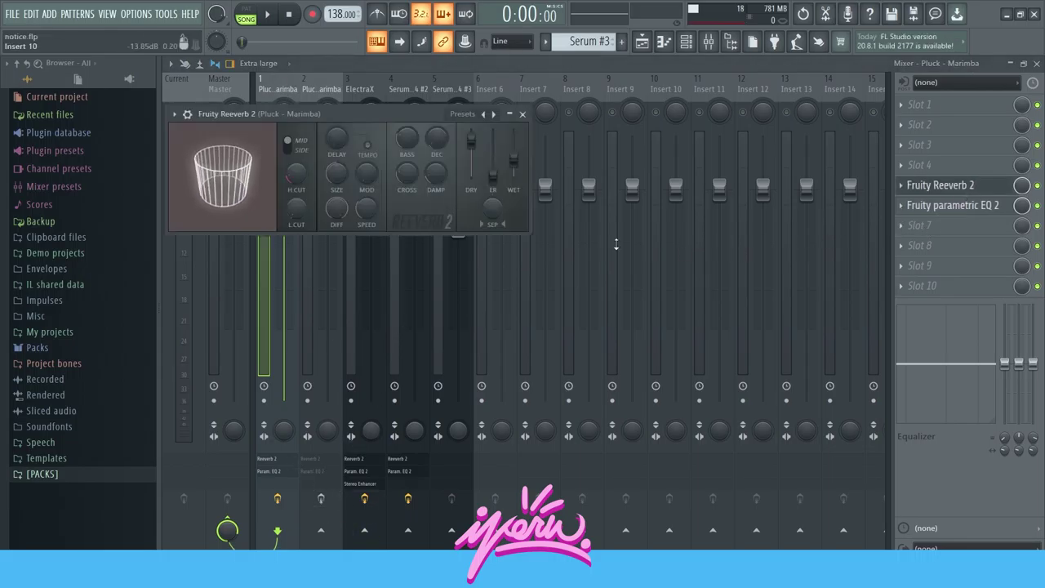
pyautogui.click(523, 114)
pyautogui.click(952, 206)
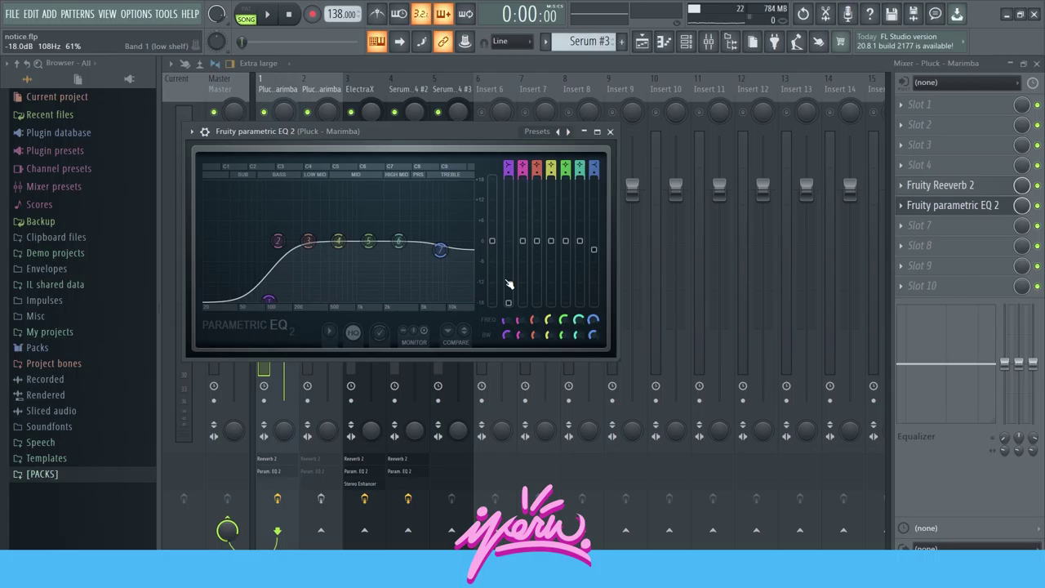
pyautogui.moveTo(367, 131); pyautogui.dragTo(390, 128)
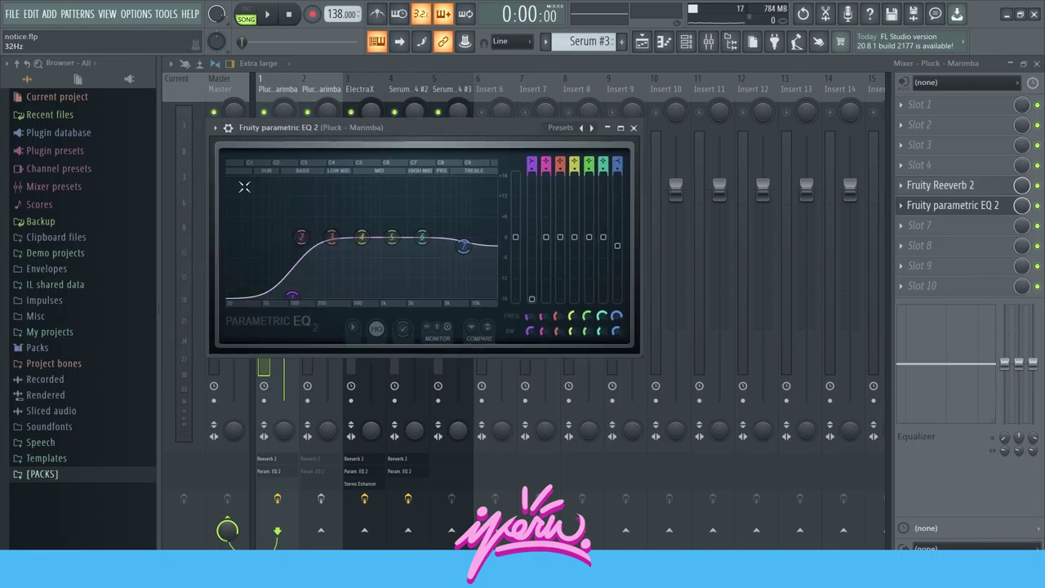
pyautogui.click(636, 130)
# Select the ElectraX insert and browse its stereo enhancer presets without changes.
pyautogui.click(308, 94)
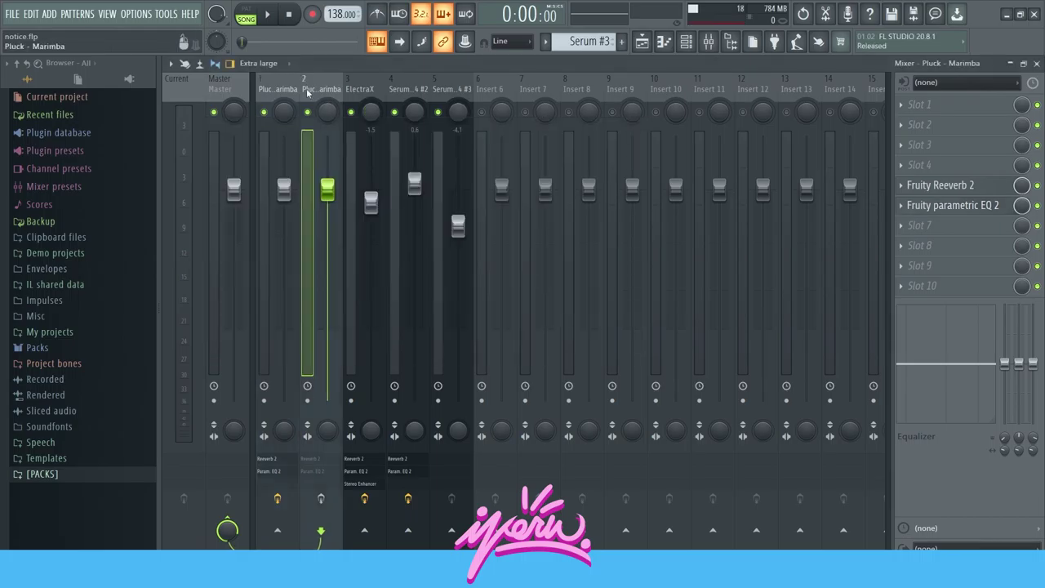
pyautogui.click(951, 205)
pyautogui.click(613, 133)
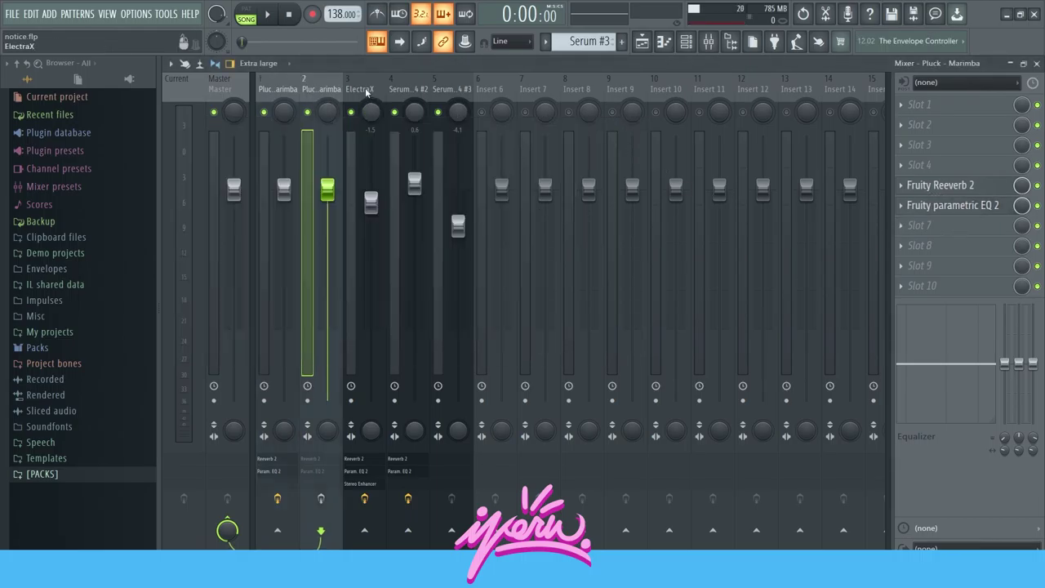
pyautogui.click(355, 245)
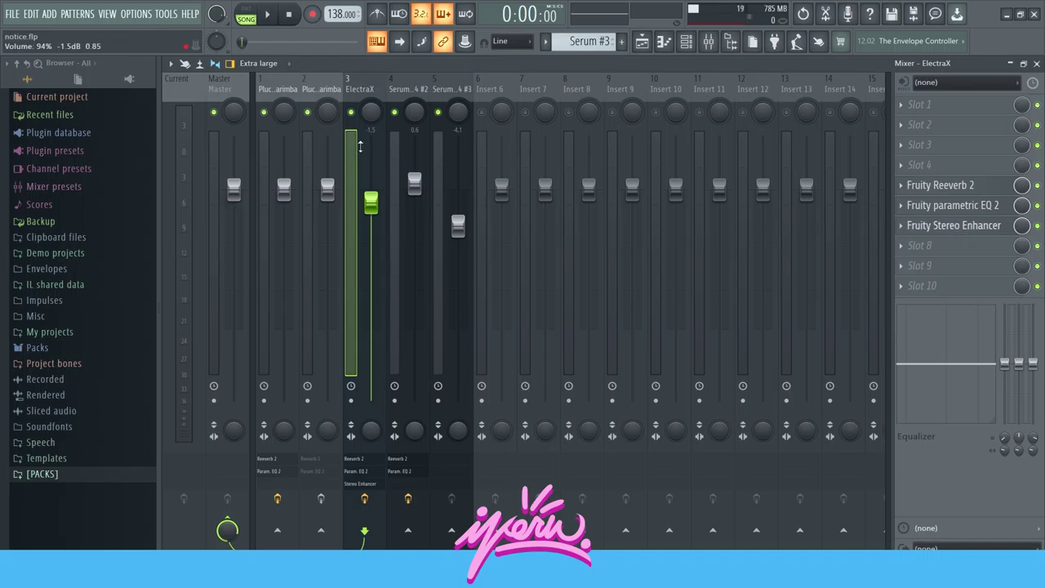
pyautogui.click(954, 226)
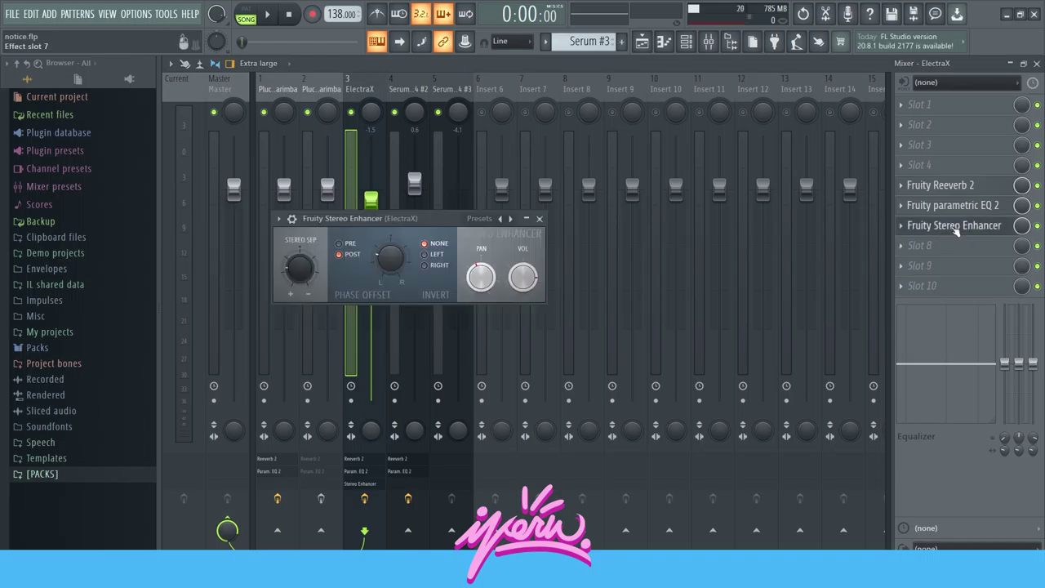
pyautogui.rightClick(512, 219)
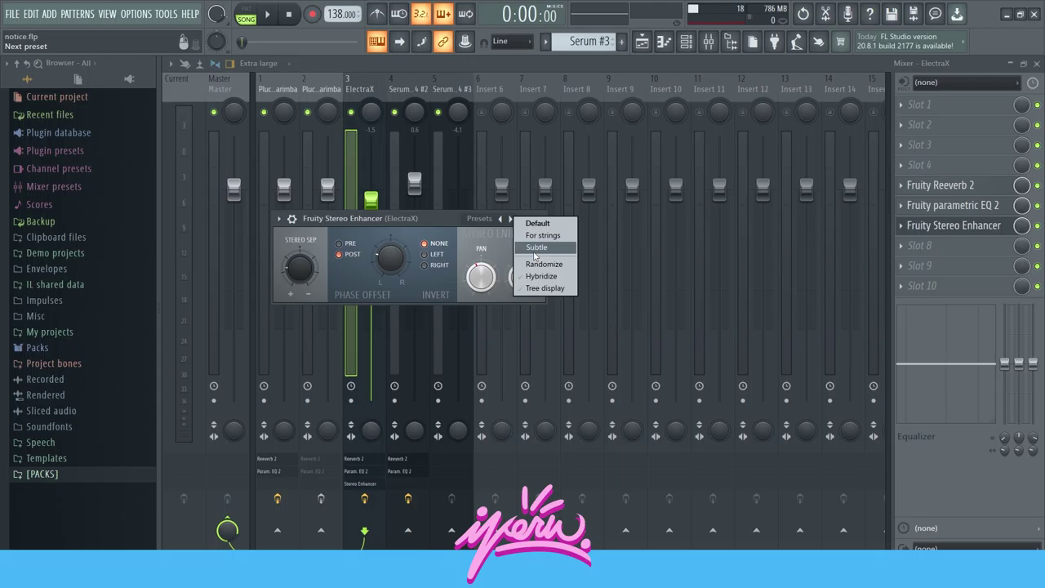
pyautogui.click(446, 219)
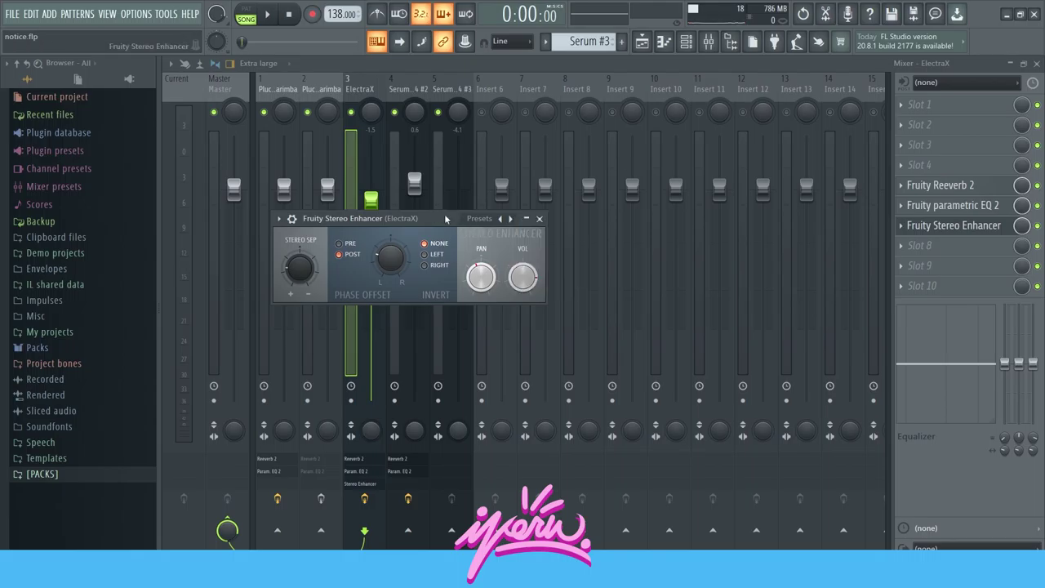
pyautogui.click(538, 218)
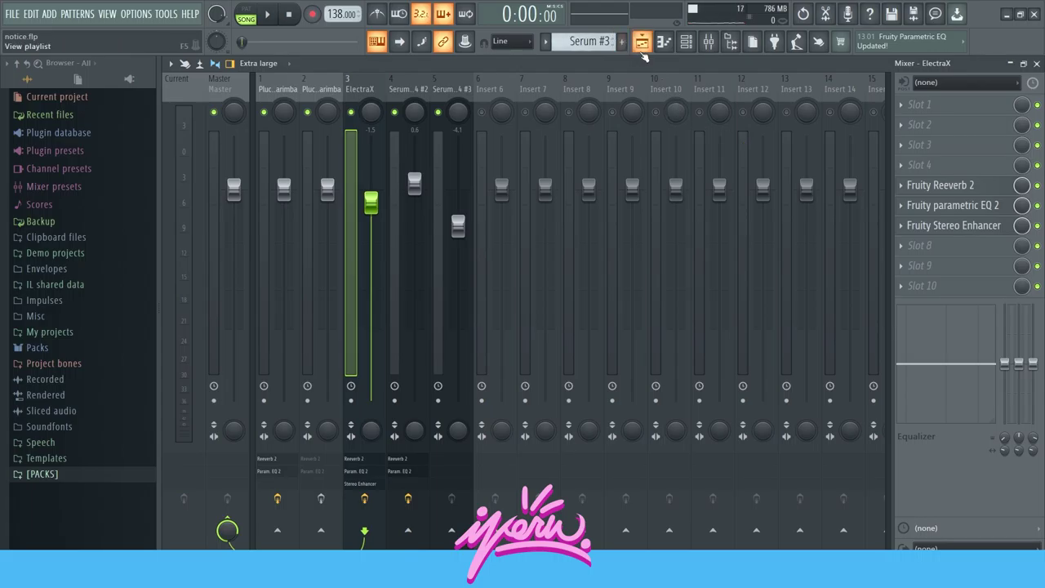
# Check the pluck's Serum instrument from the channel rack, then solo Track 6's ElectraX audio.
pyautogui.click(642, 48)
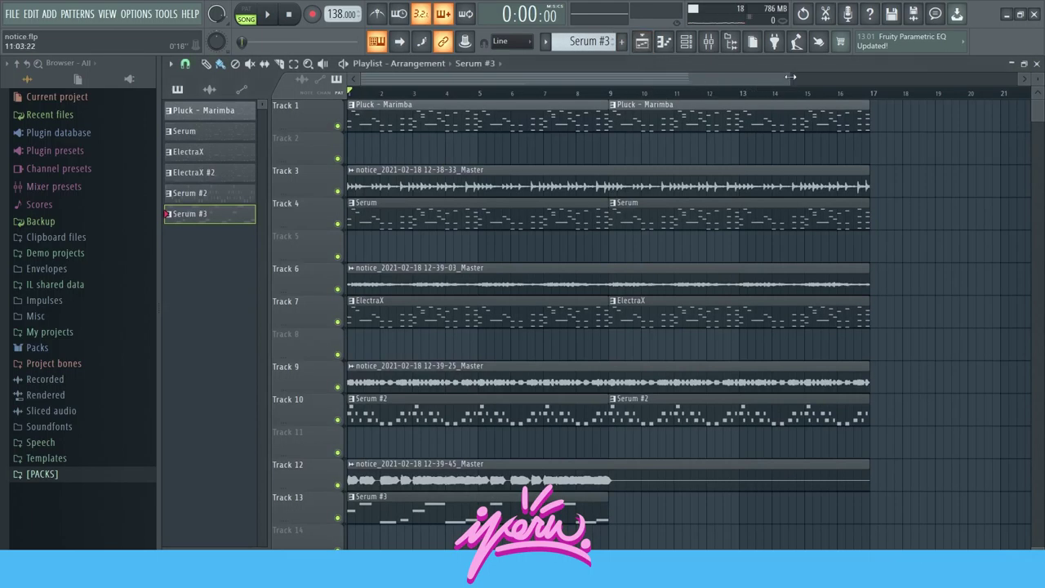
pyautogui.click(708, 41)
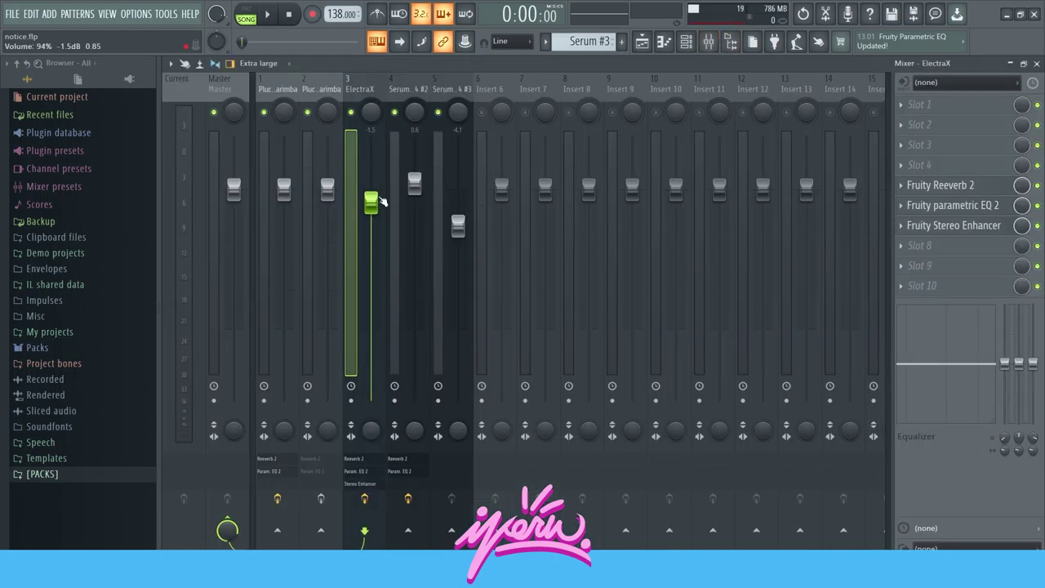
pyautogui.press('F6')
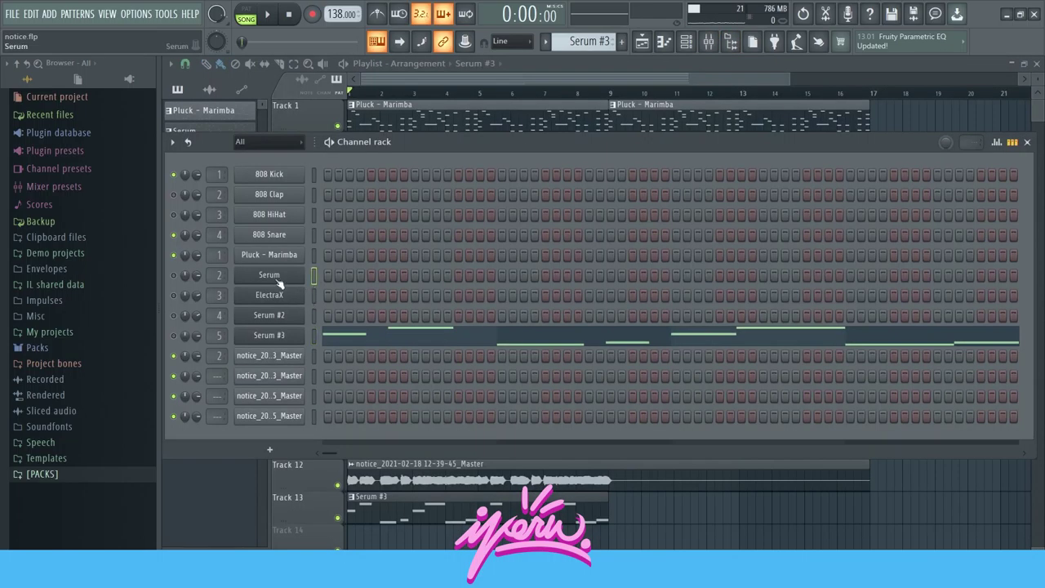
pyautogui.click(269, 276)
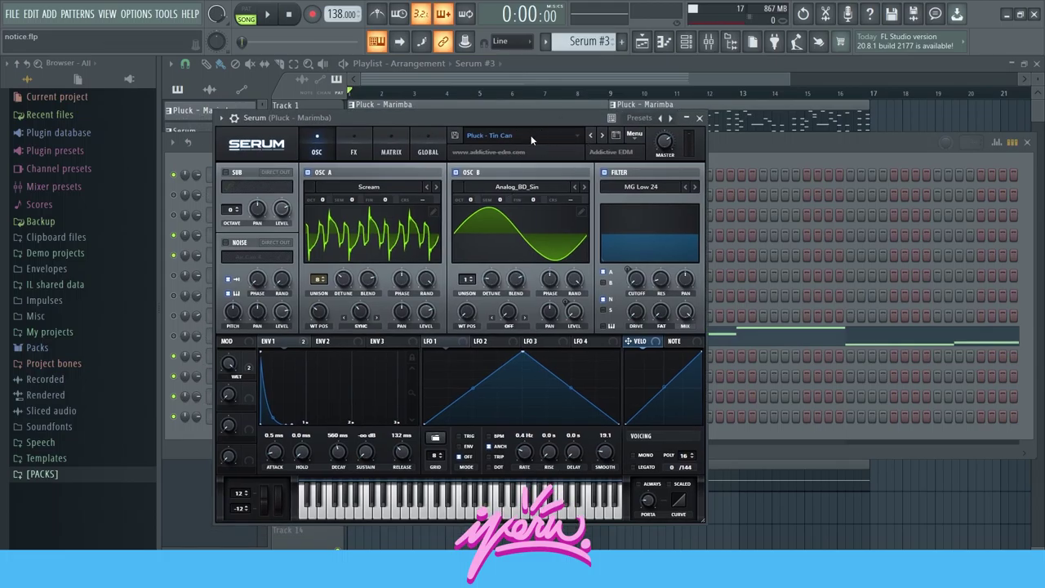
pyautogui.moveTo(530, 122); pyautogui.dragTo(536, 131)
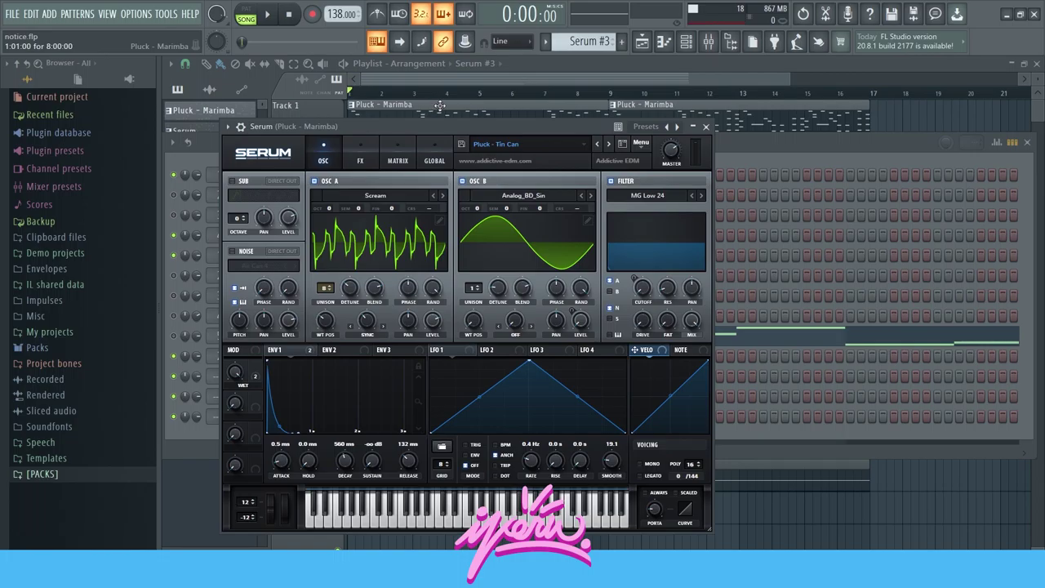
pyautogui.click(384, 123)
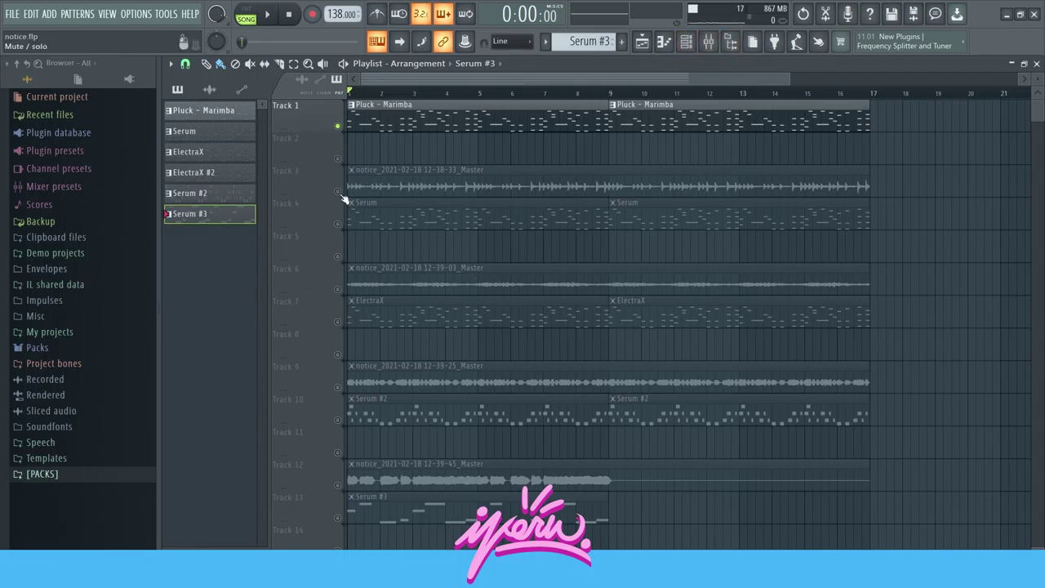
pyautogui.rightClick(337, 289)
# Enable Track 7's ElectraX pattern and inspect its Arp – Balance patch unchanged.
pyautogui.click(337, 321)
pyautogui.click(481, 313)
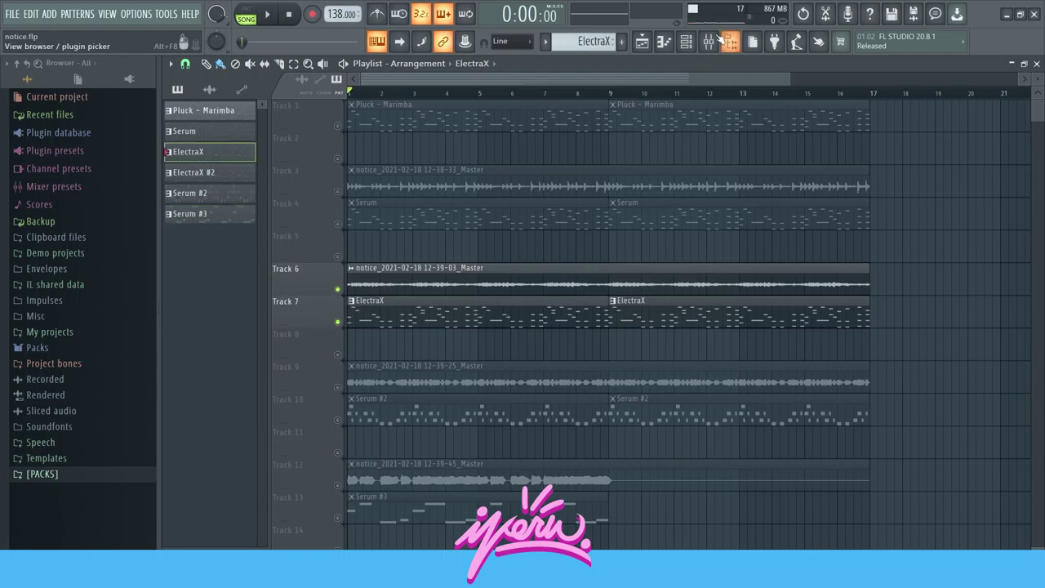
pyautogui.press('F6')
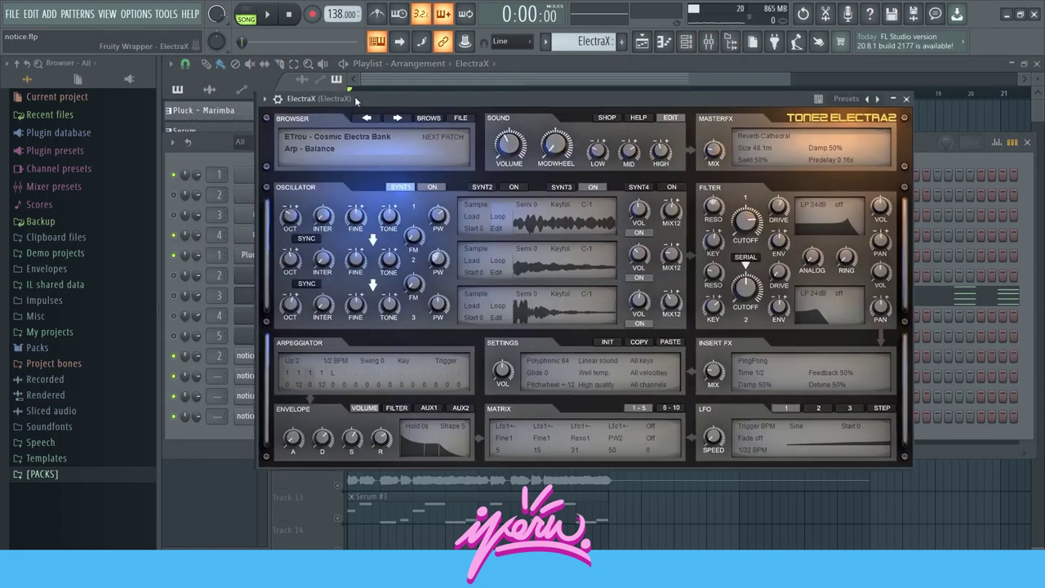
pyautogui.moveTo(355, 100); pyautogui.dragTo(361, 97)
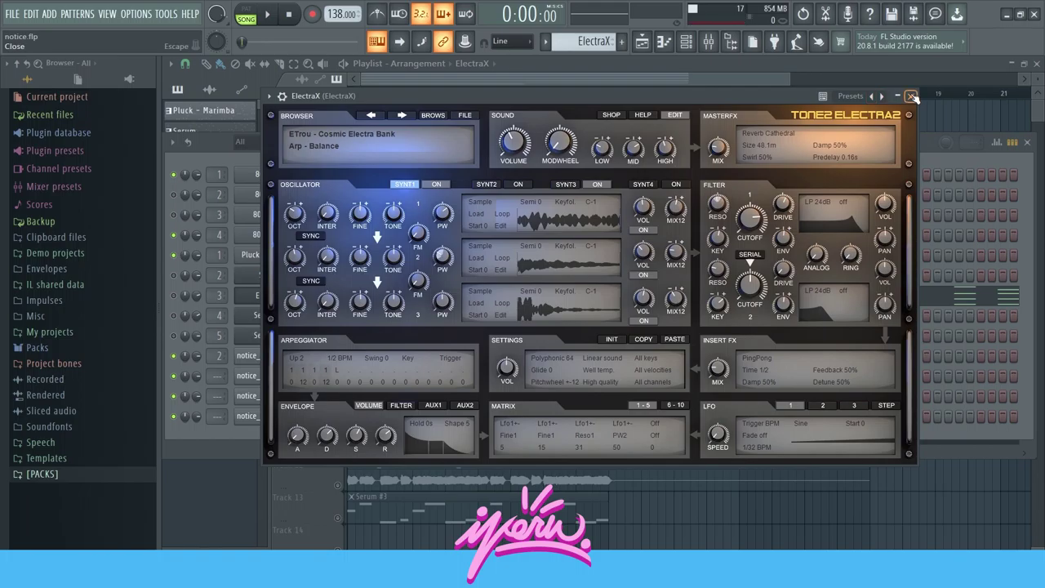
pyautogui.click(912, 97)
pyautogui.click(623, 84)
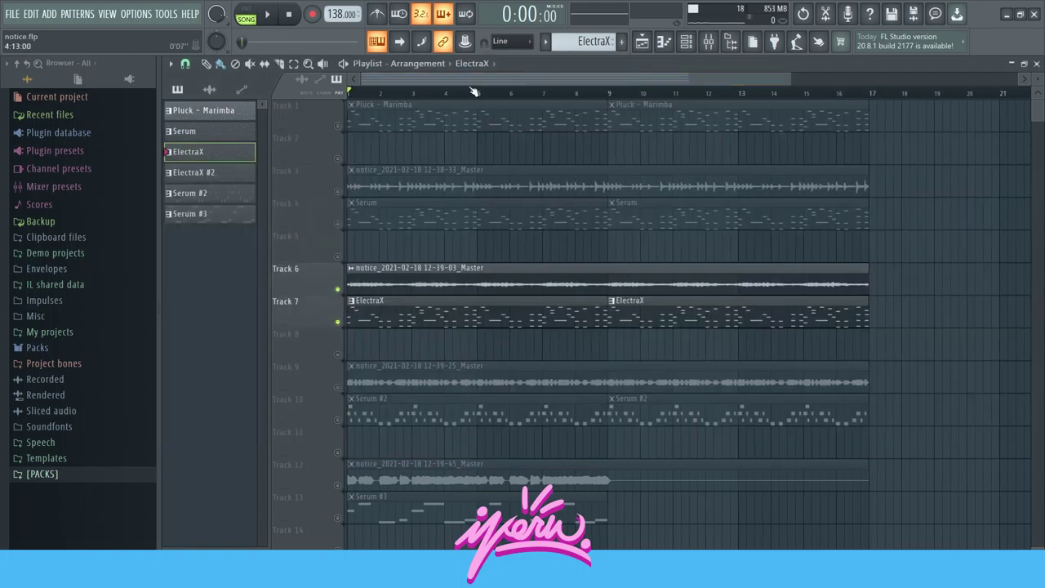
# Solo Tracks 9 and 10, then inspect Serum #2's Lead – Candy preset unchanged.
pyautogui.rightClick(337, 387)
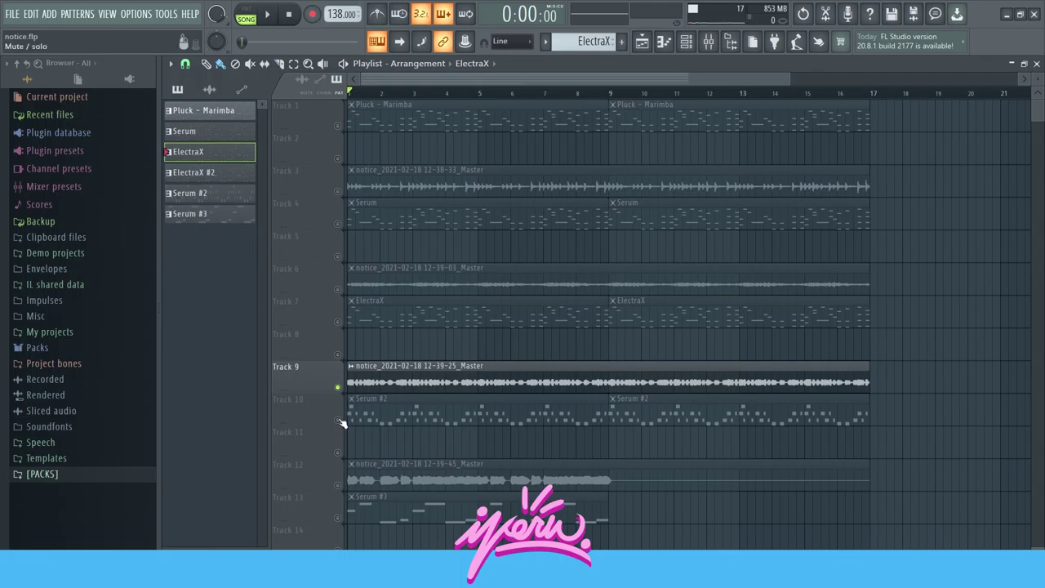
pyautogui.click(338, 420)
pyautogui.click(663, 42)
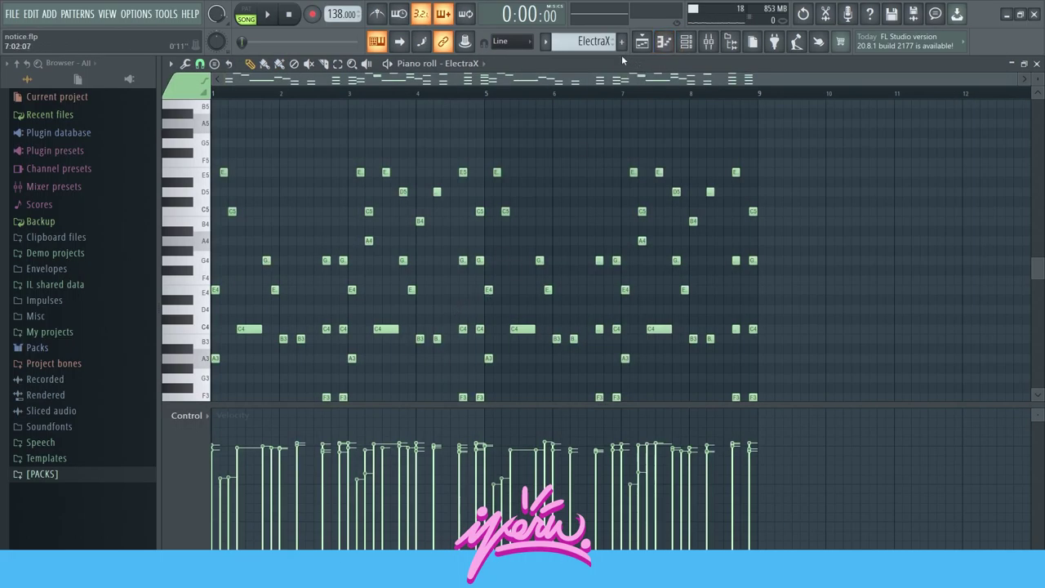
pyautogui.click(664, 42)
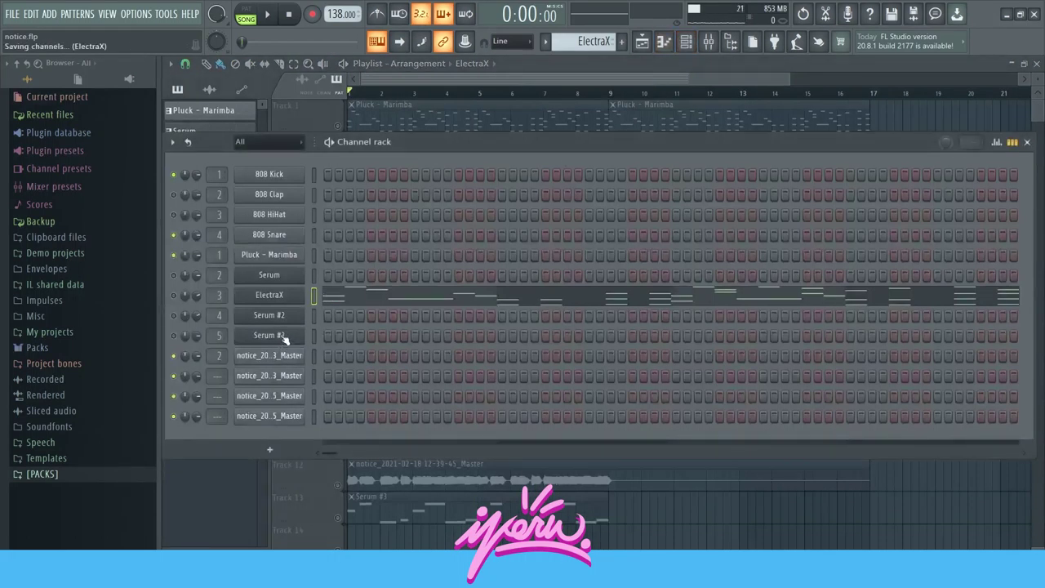
pyautogui.click(299, 317)
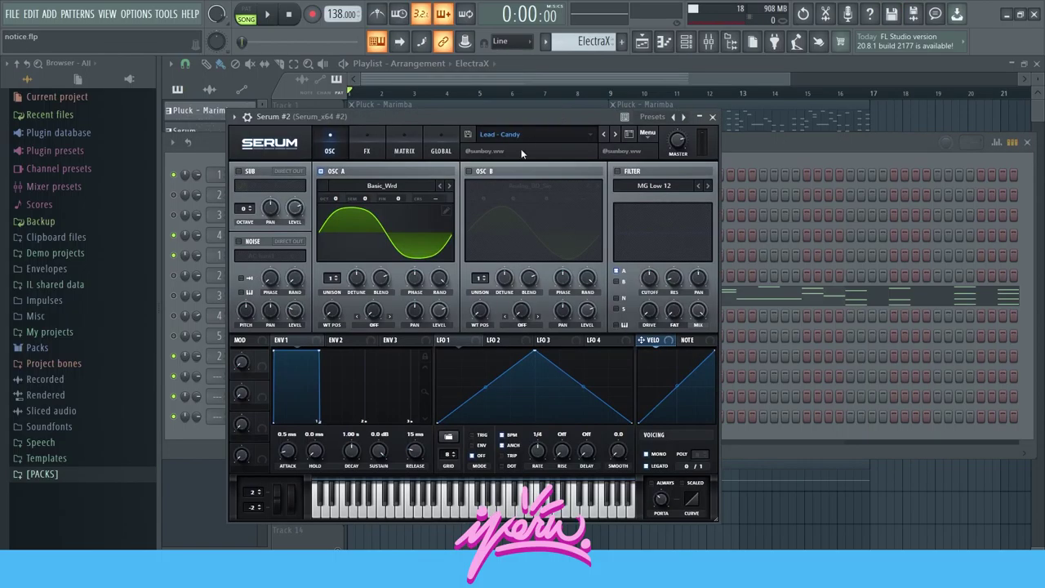
pyautogui.click(521, 148)
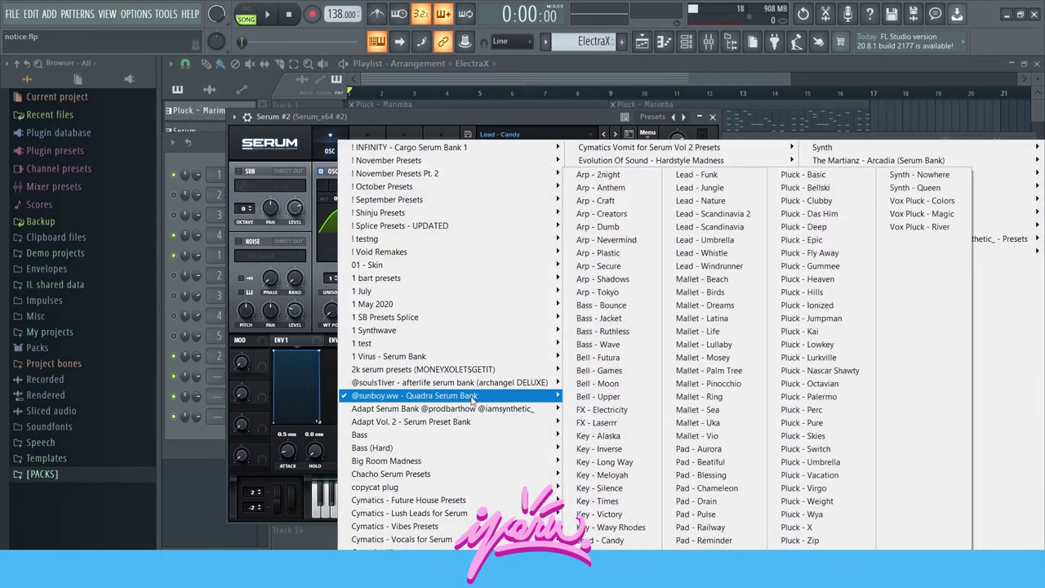
pyautogui.click(528, 148)
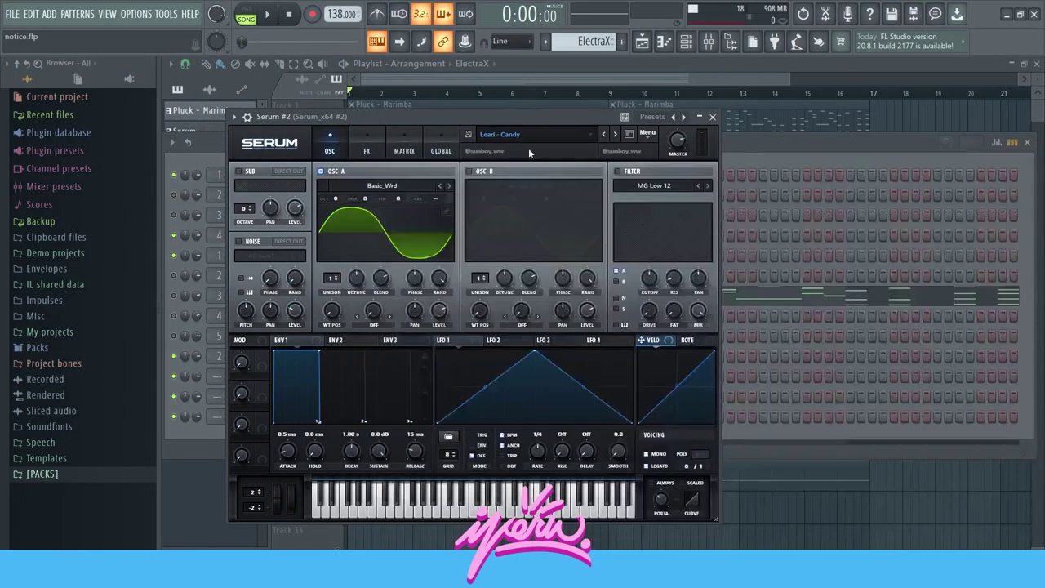
pyautogui.click(716, 119)
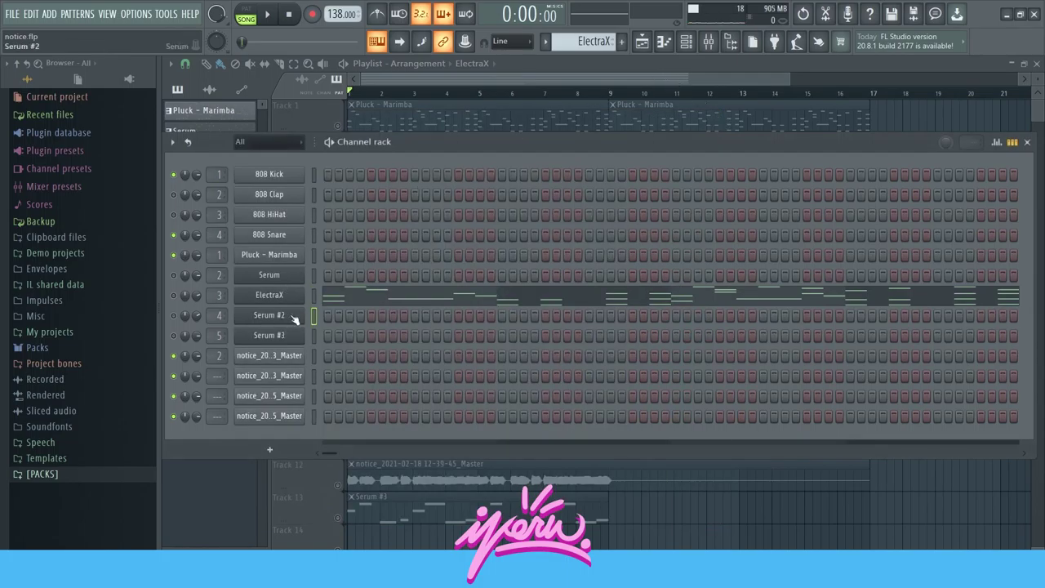
pyautogui.click(574, 73)
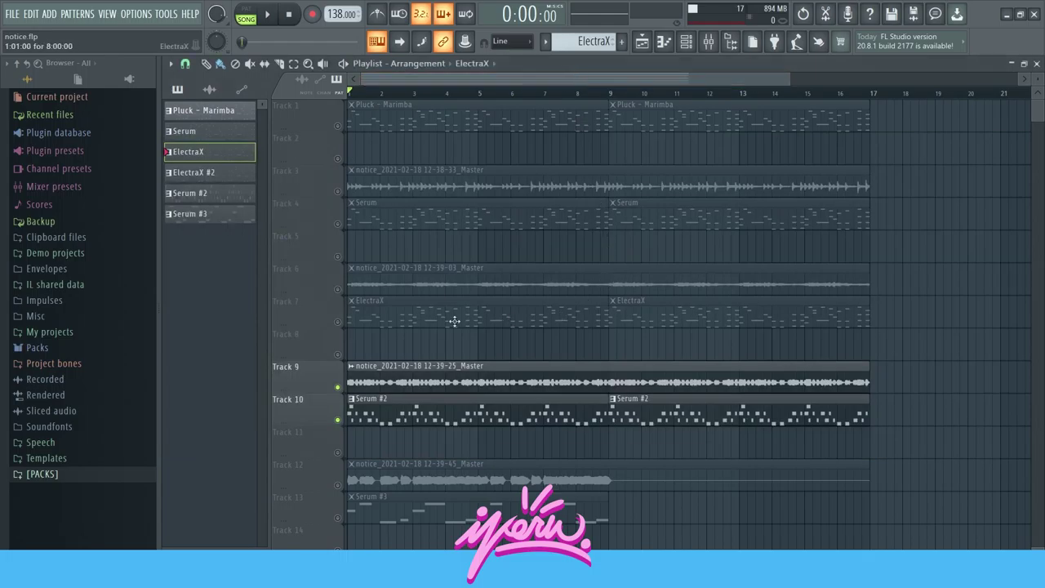
# Unsolo all tracks and briefly play the full loop from the start.
pyautogui.keyDown('ctrl'); pyautogui.click(337, 419); pyautogui.keyUp('ctrl')
pyautogui.press('space')
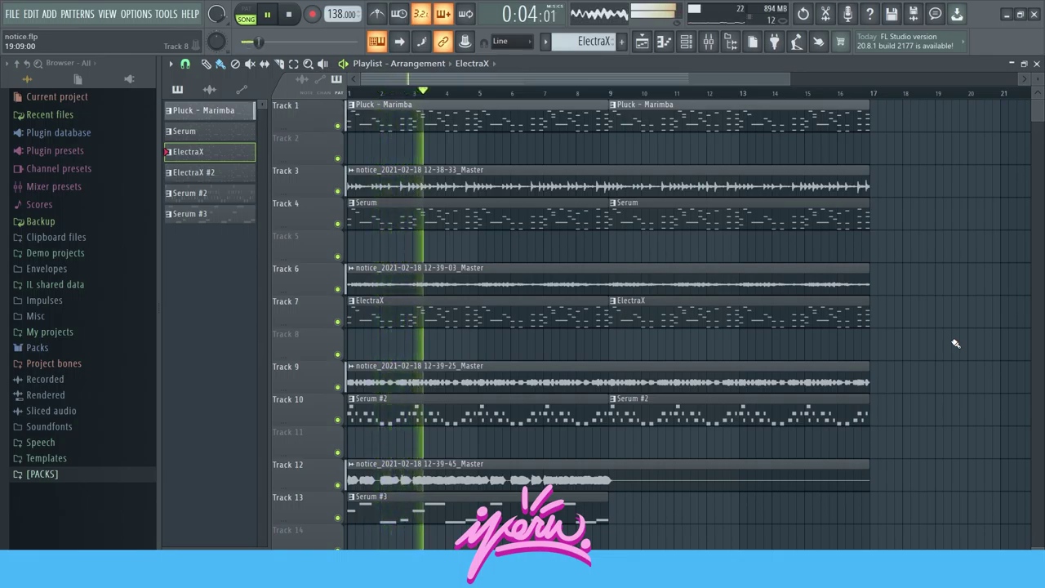
pyautogui.press('space')
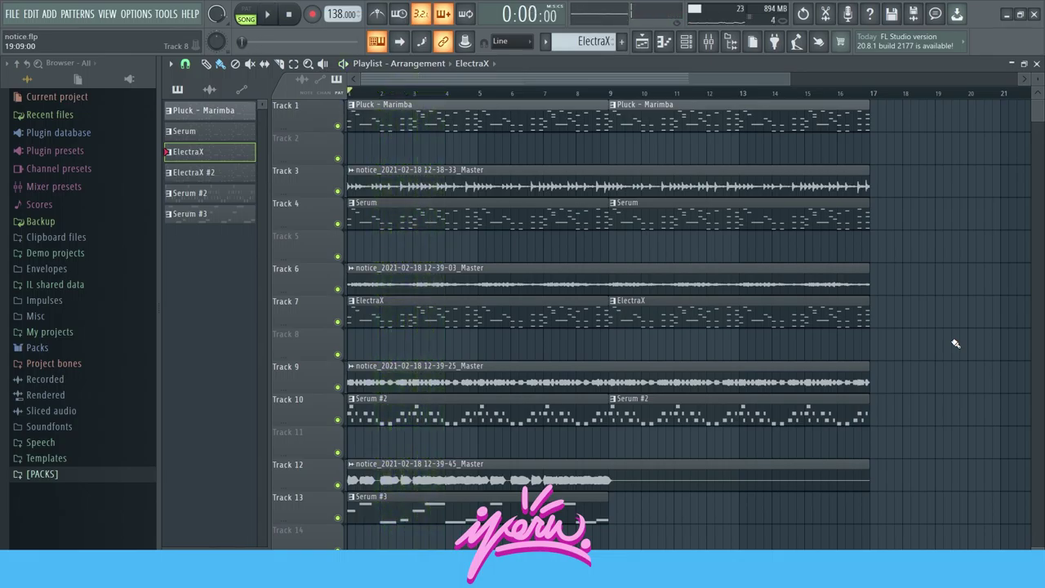